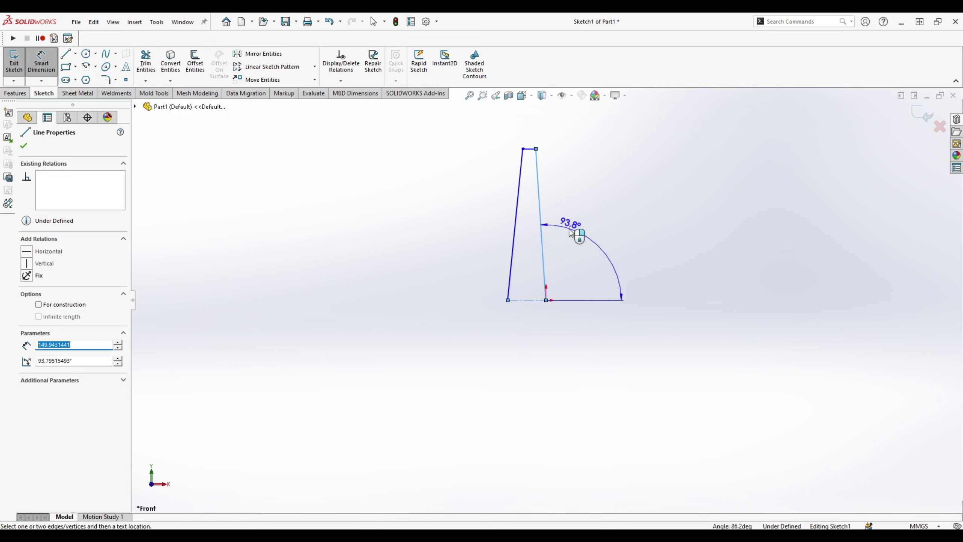
Dimension the angle between the right side and the base as 93° and between the left side and top edge as 87°.
click(571, 236)
text(93)
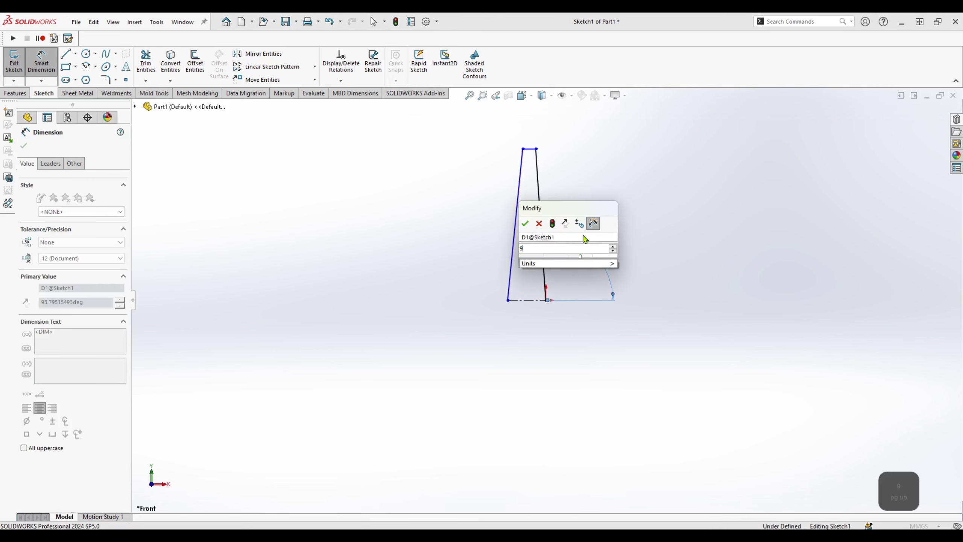
key(Return)
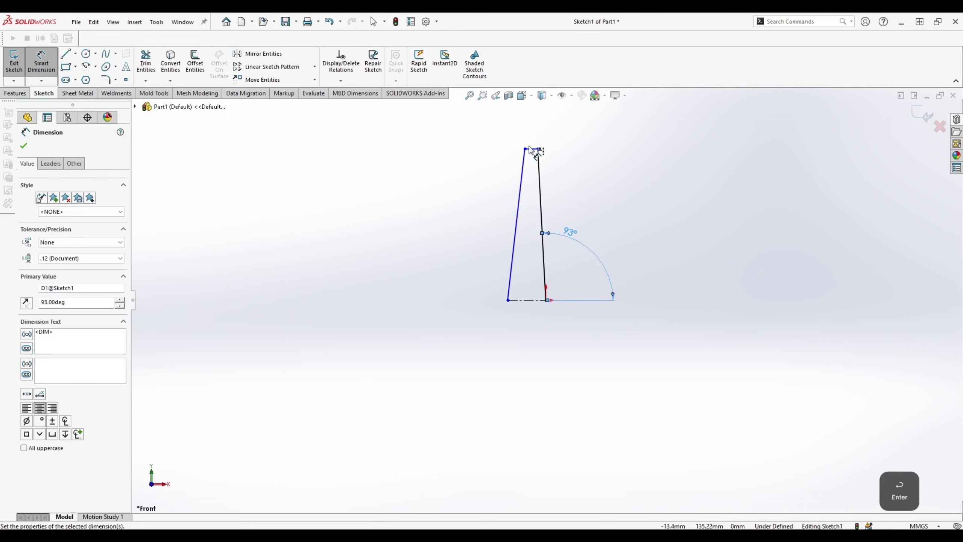
click(522, 171)
click(530, 149)
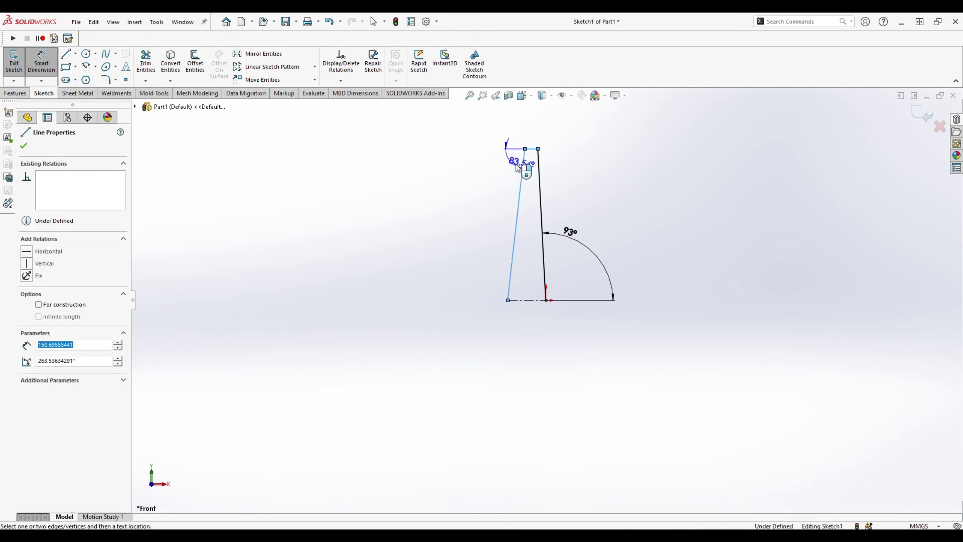
click(529, 173)
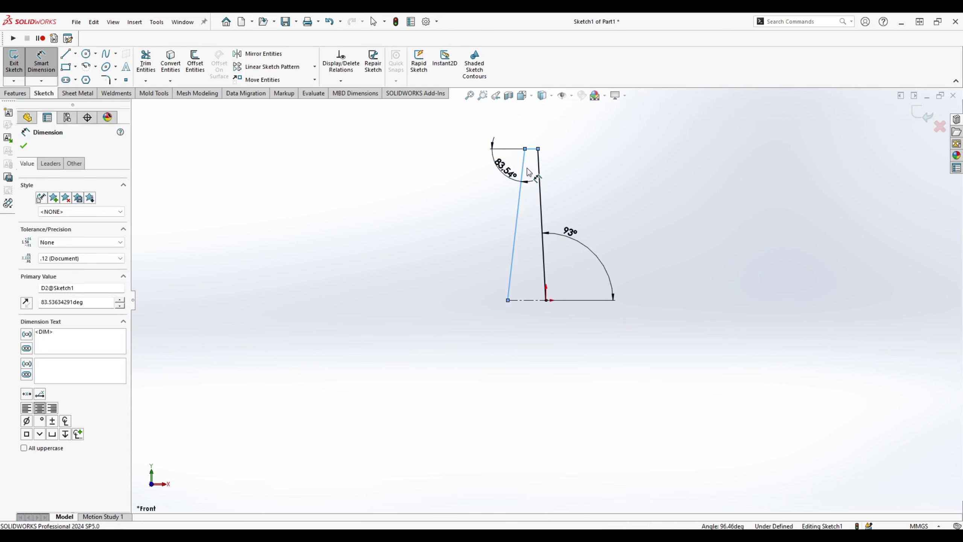
text(87)
key(Return)
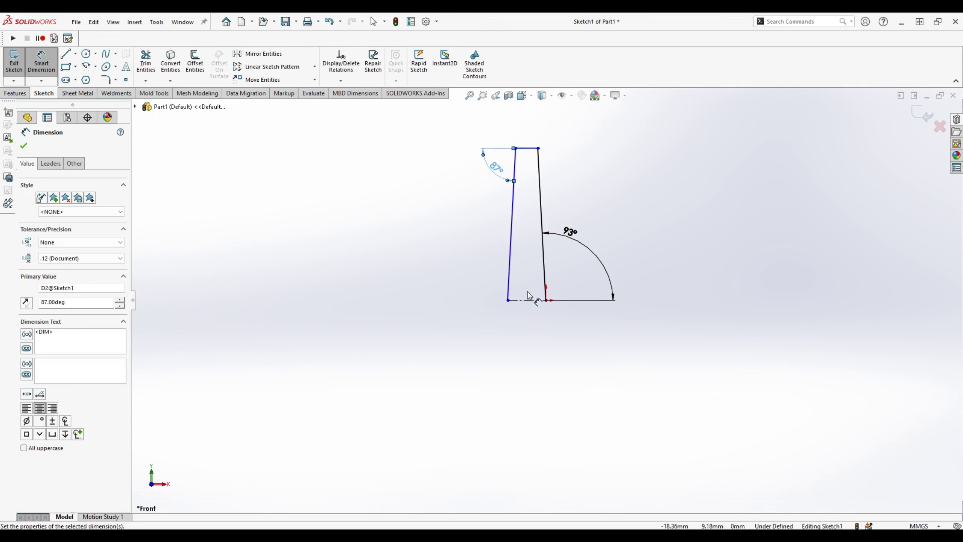
click(510, 280)
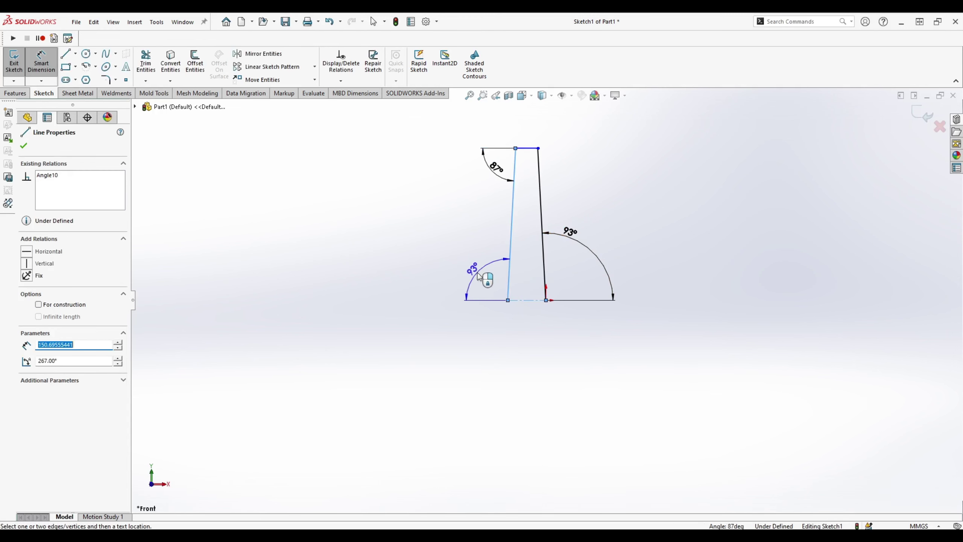
key(Escape)
key(Escape)
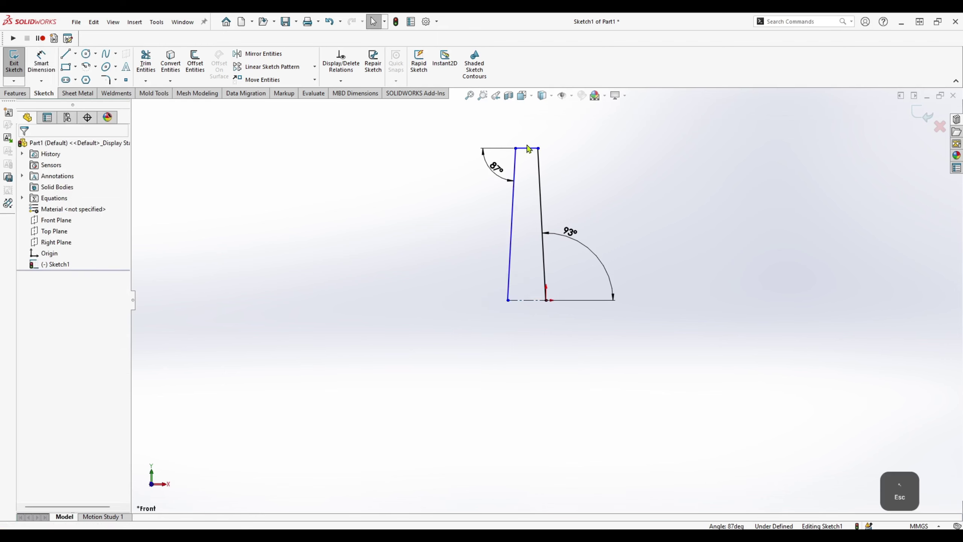
Dimension the profile's top edge and link its length to global variable C, giving 1.00 mm.
key(d)
click(527, 149)
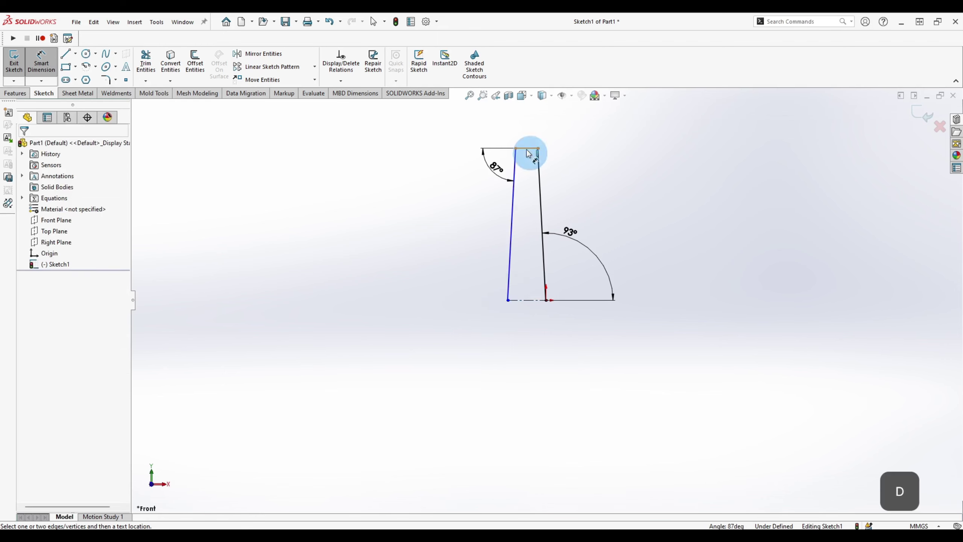
click(528, 126)
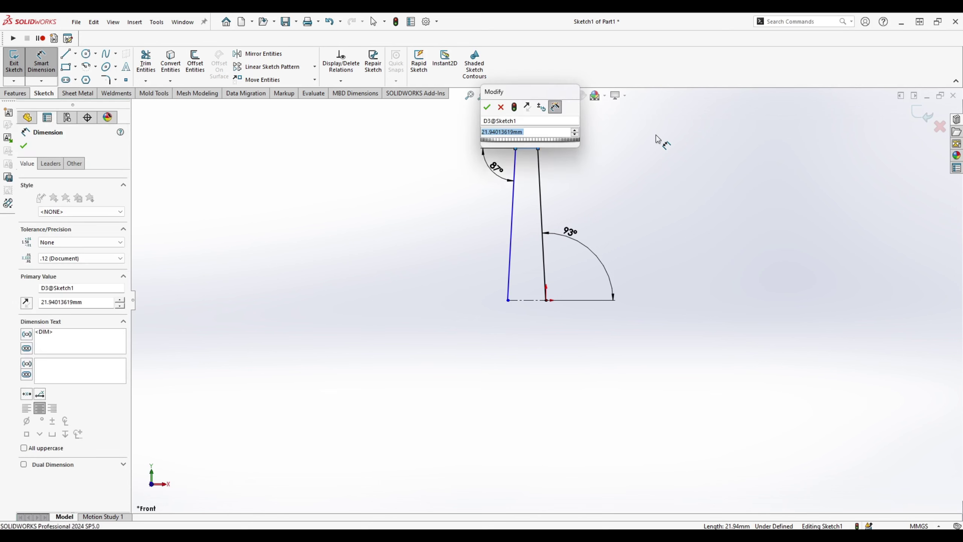
text(=)
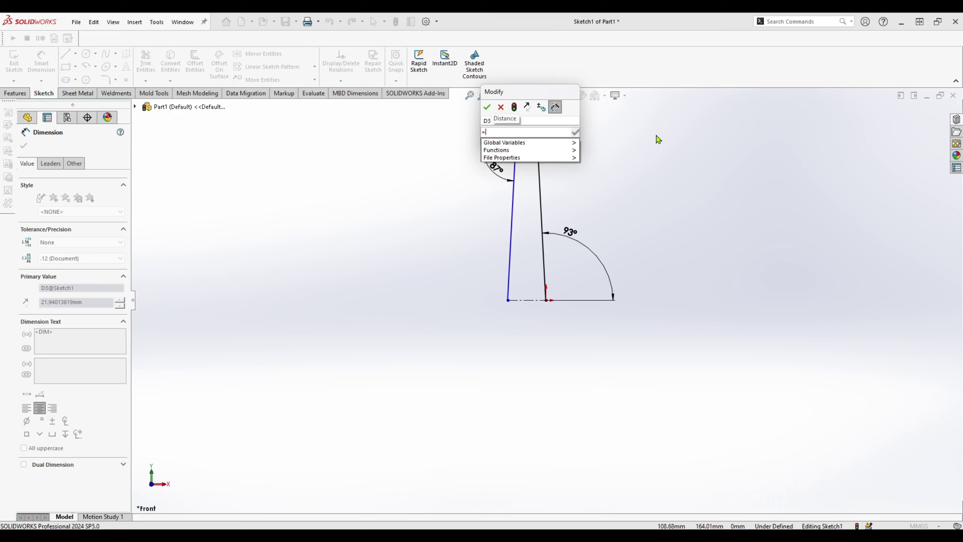
text("C)
key(Return)
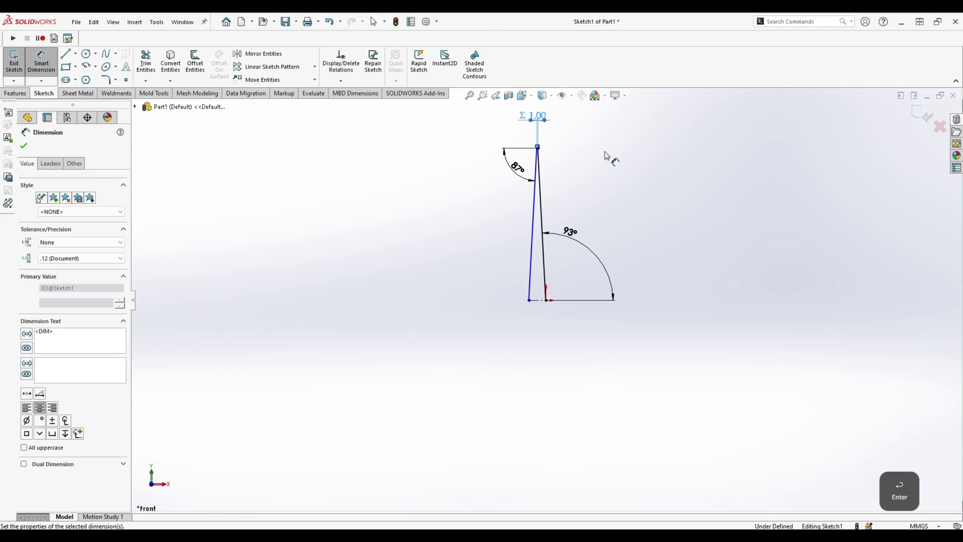
click(560, 178)
scroll(536, 158, down, 2)
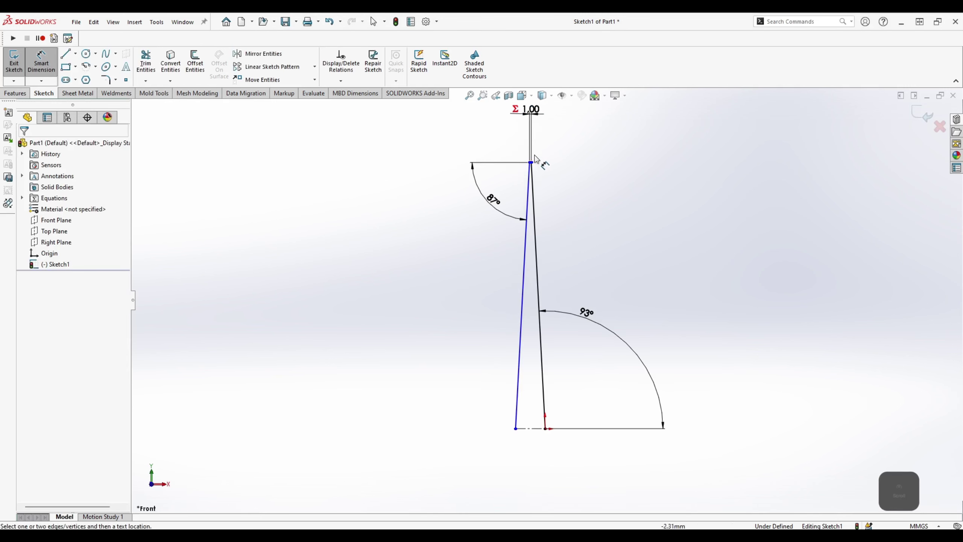
scroll(536, 159, down, 3)
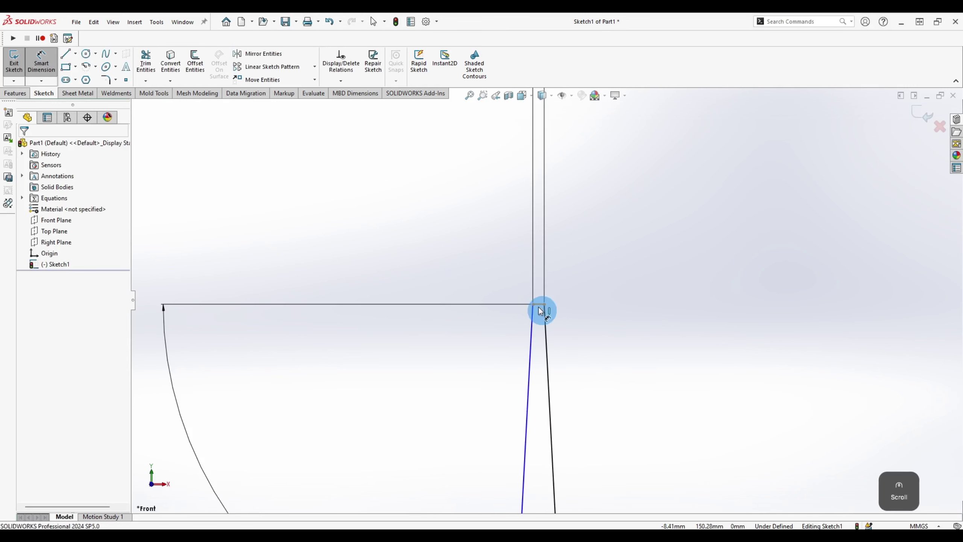
click(539, 307)
scroll(620, 265, up, 3)
key(Escape)
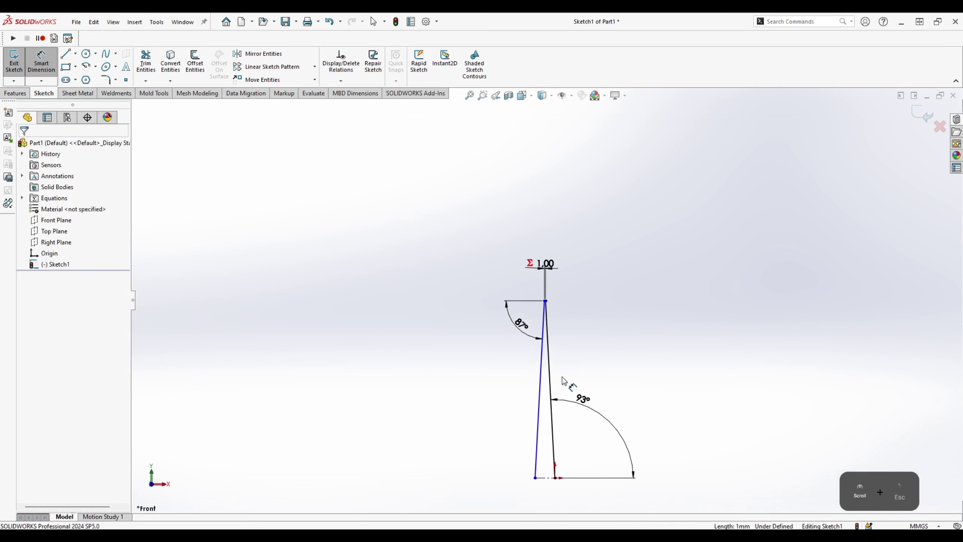
Add a vertical height dimension to the profile's right side and link it to global variable A, giving 35 mm.
key(d)
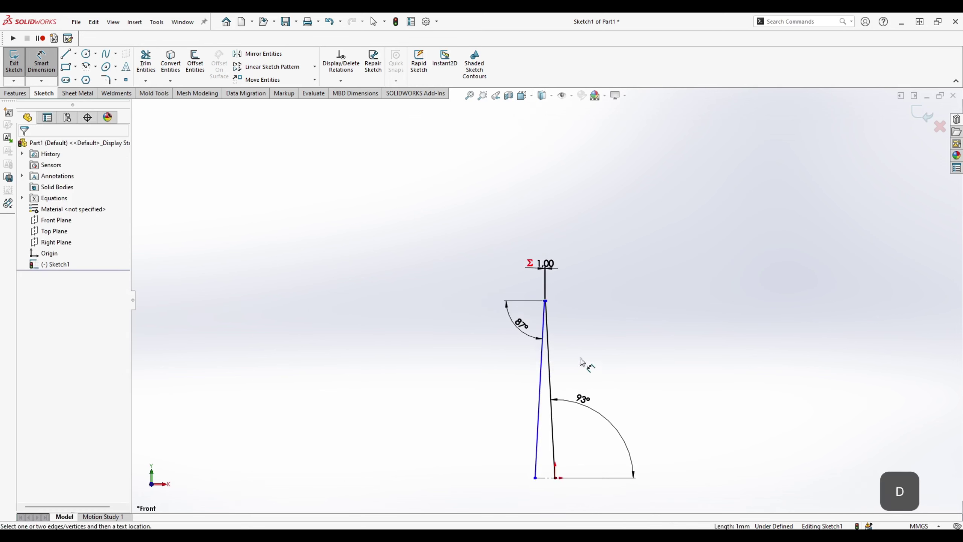
click(552, 367)
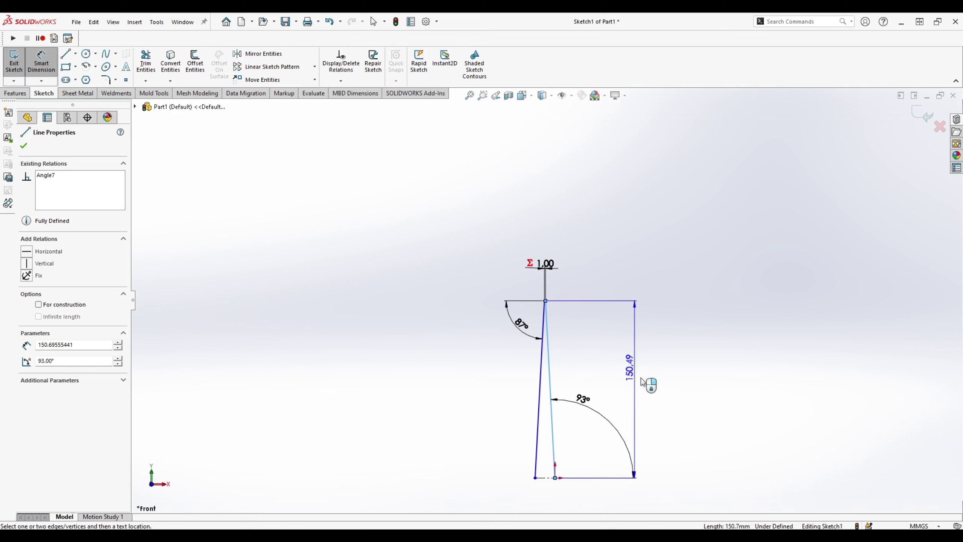
click(686, 402)
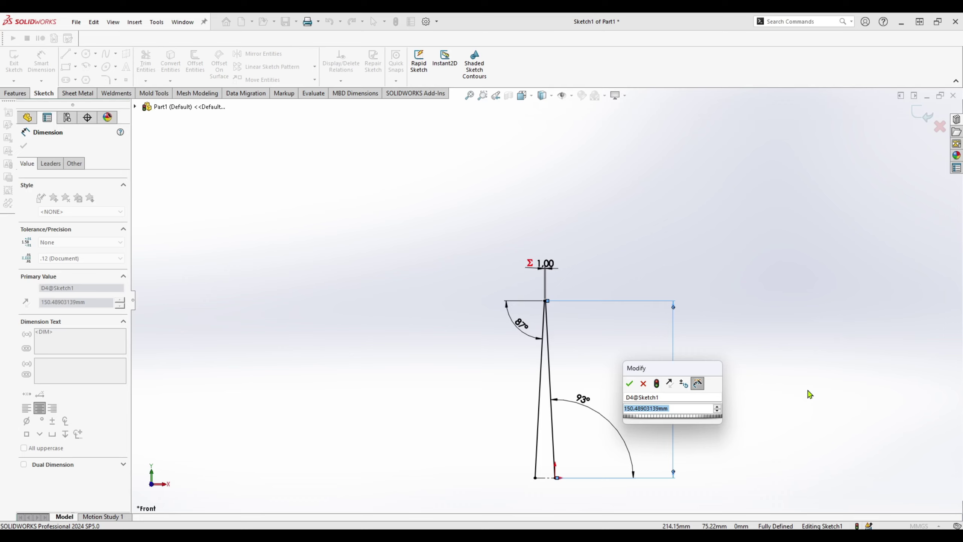
text(=A)
key(Down)
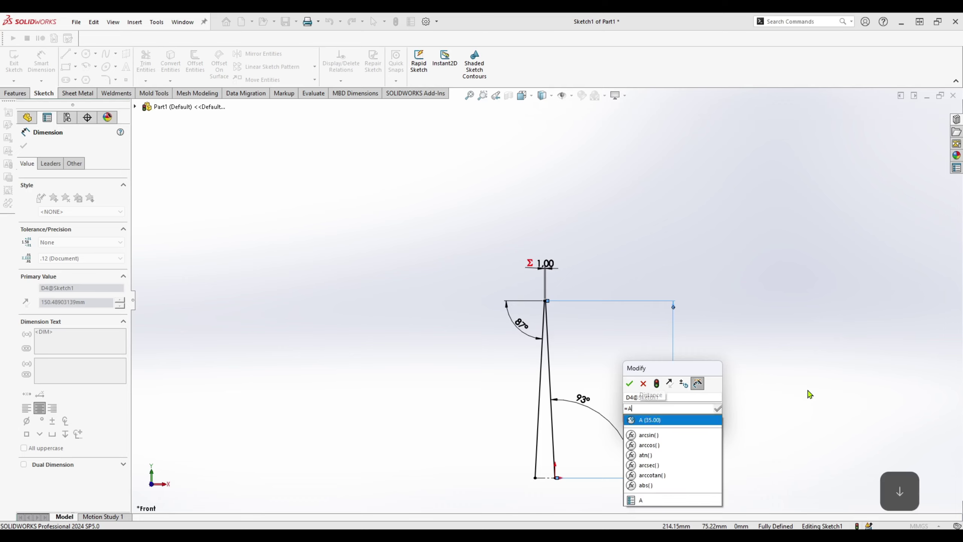
key(Return)
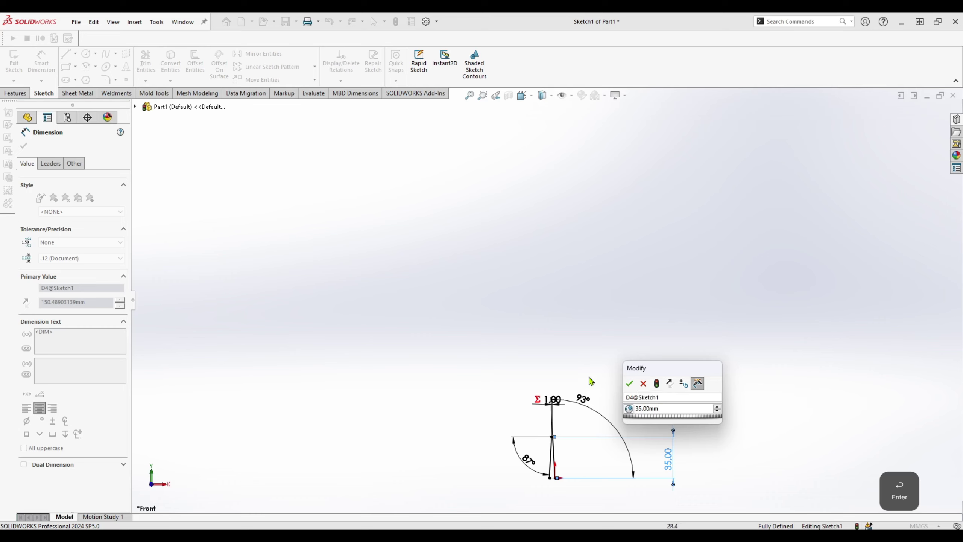
text(W)
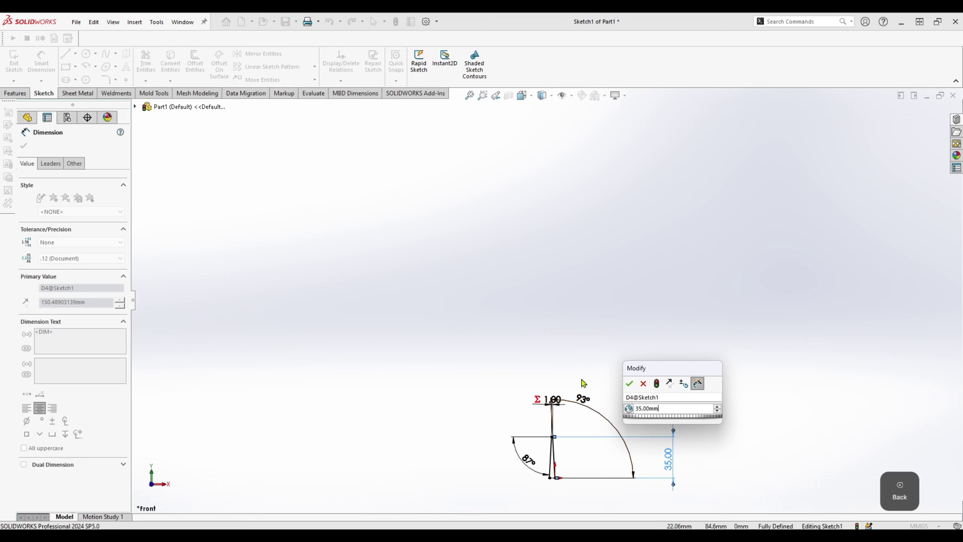
key(Escape)
key(Return)
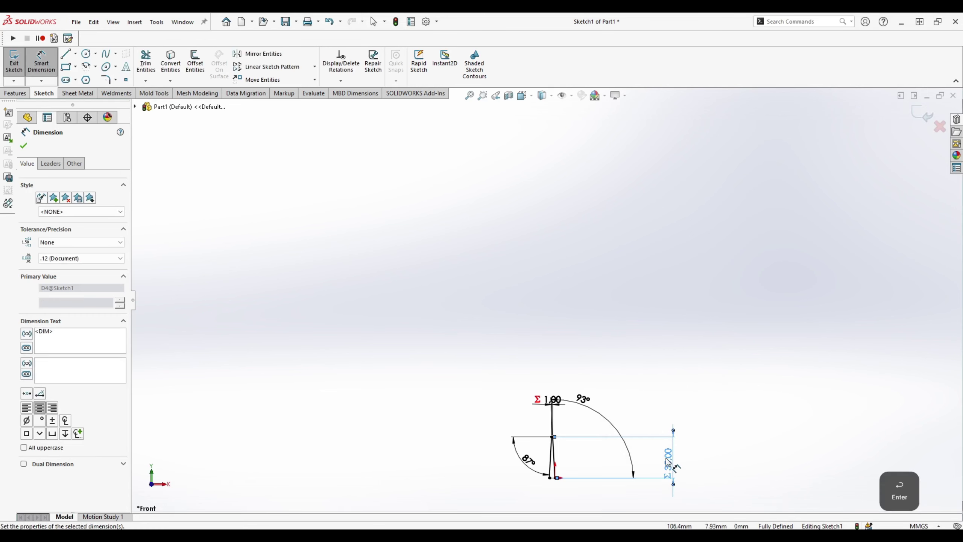
double_click(668, 462)
key(Escape)
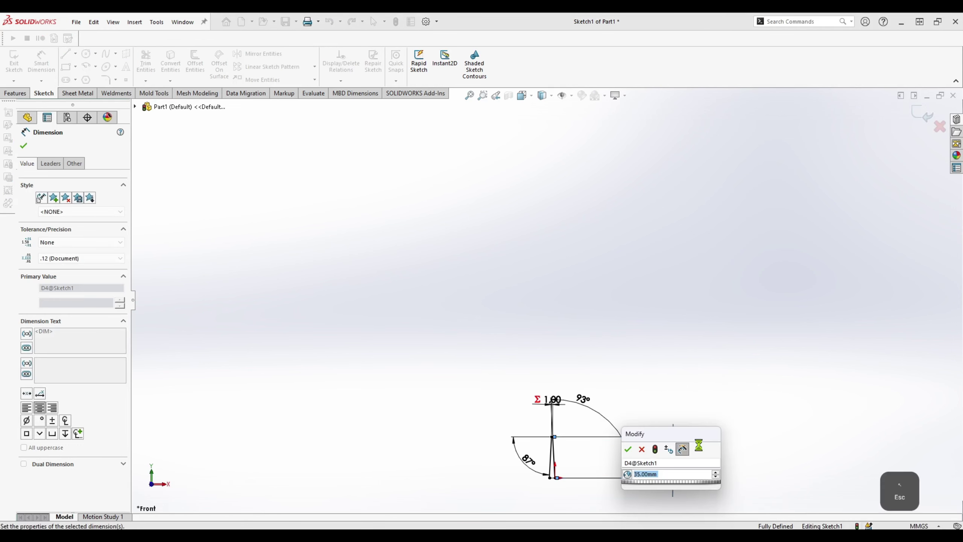
Reposition the 93° and 87° angle dimensions close to the tapered profile.
click(629, 395)
key(w)
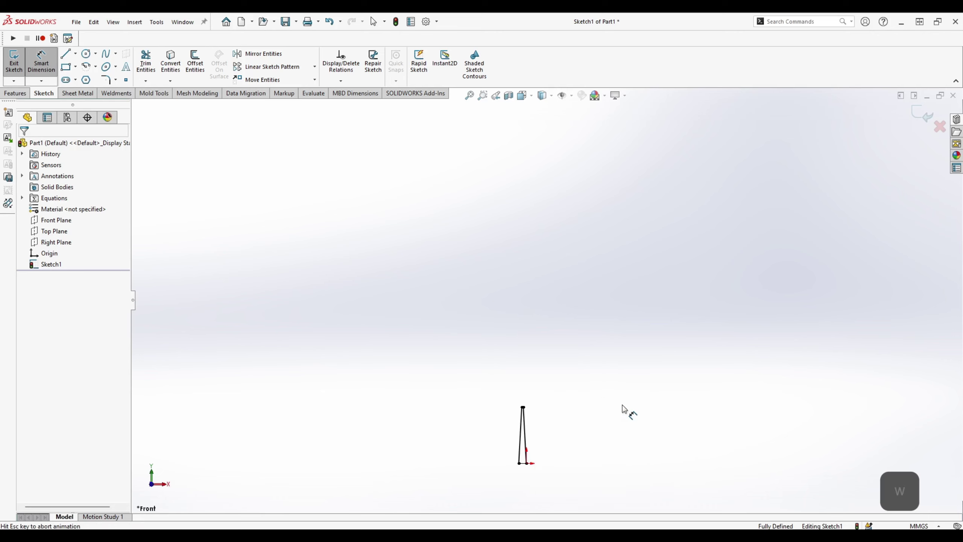
scroll(391, 344, down, 2)
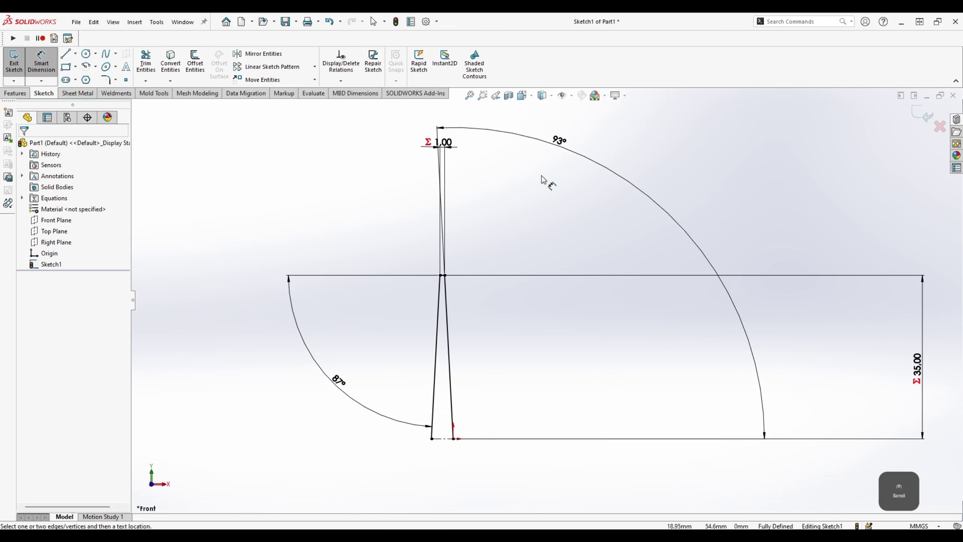
drag(559, 145, 492, 415)
drag(338, 379, 405, 291)
Create a linear sketch pattern of the tapered profile with 12 instances at 10 mm spacing along the reversed X-axis.
drag(391, 240, 496, 463)
click(266, 69)
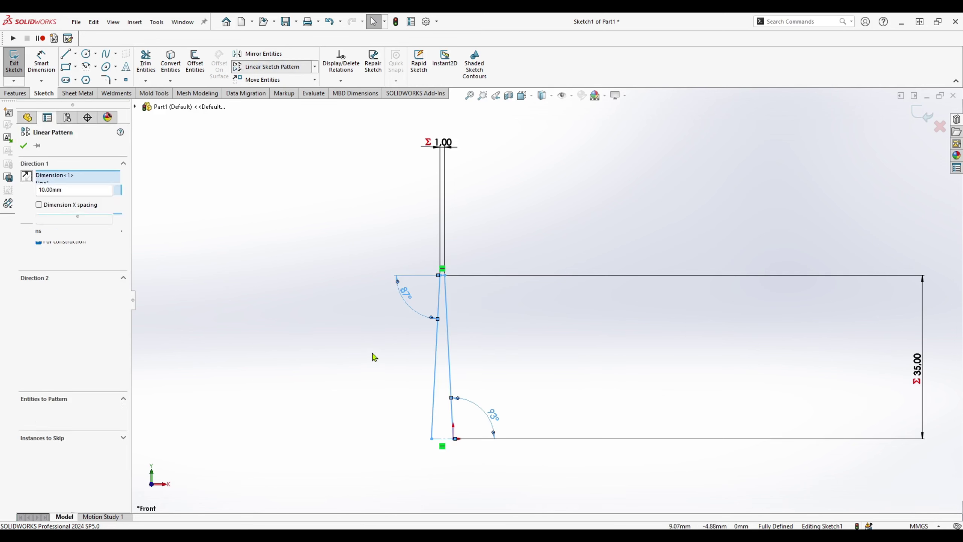
click(27, 176)
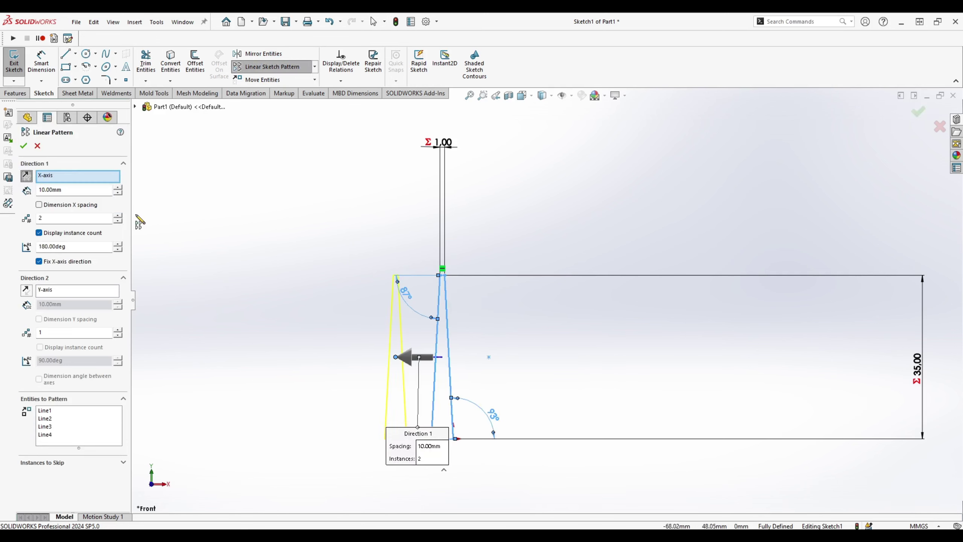
click(64, 220)
text(1)
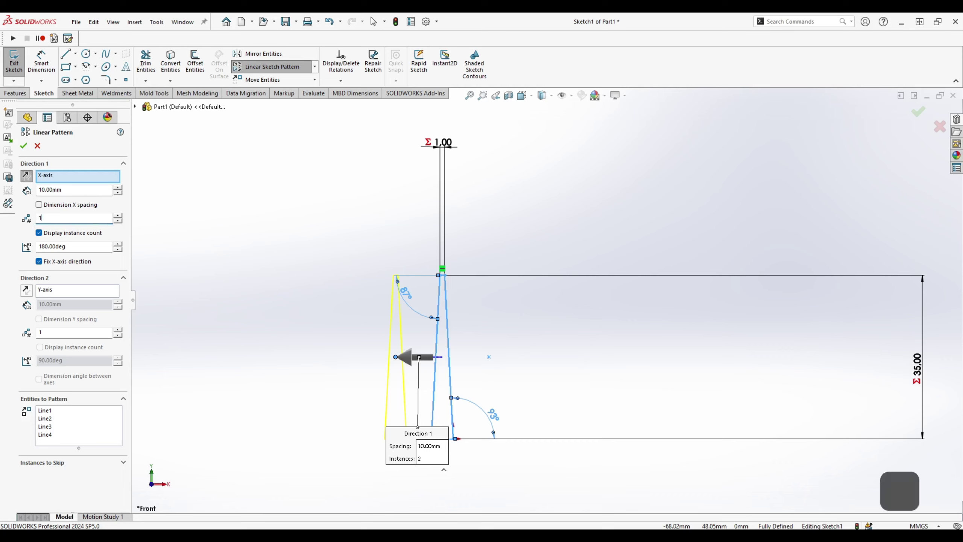
text(2)
key(Return)
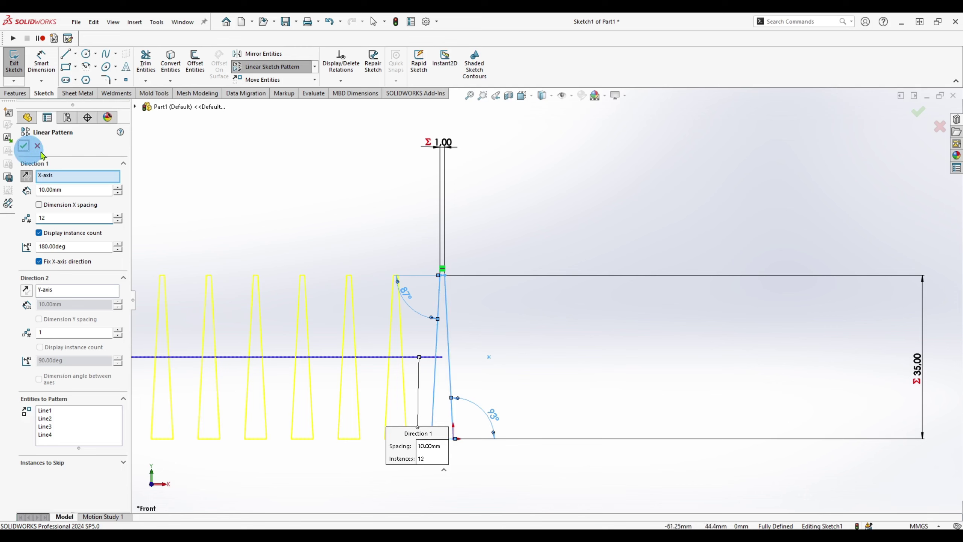
click(25, 146)
Sketch a horizontal base line about 115 mm long from the origin to the lower outer corner of the farthest patterned profile.
scroll(398, 239, up, 3)
scroll(478, 373, down, 3)
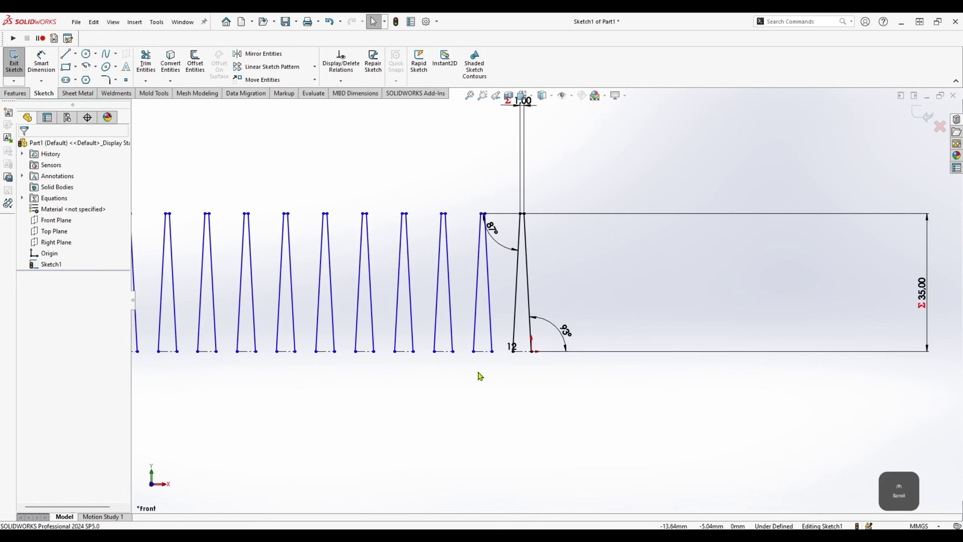
scroll(480, 375, up, 2)
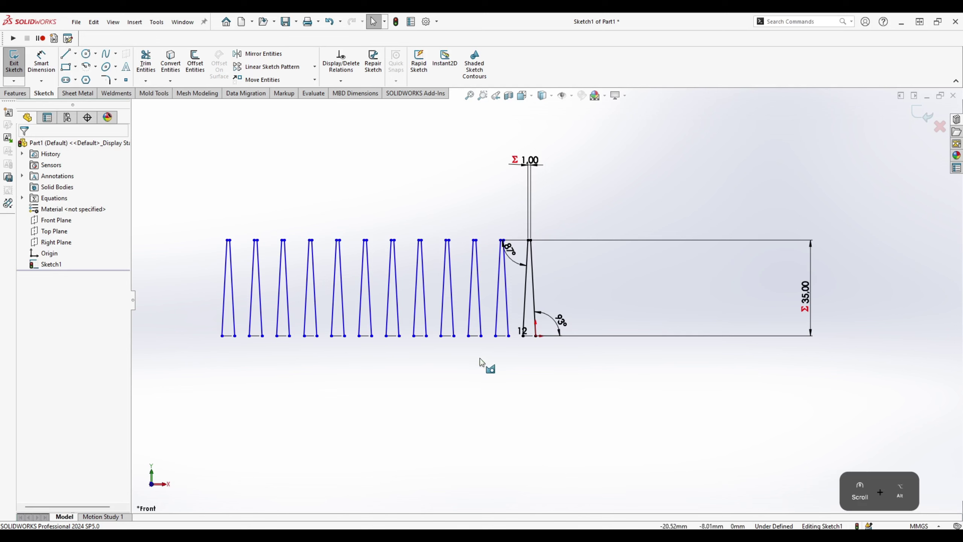
key(alt+q)
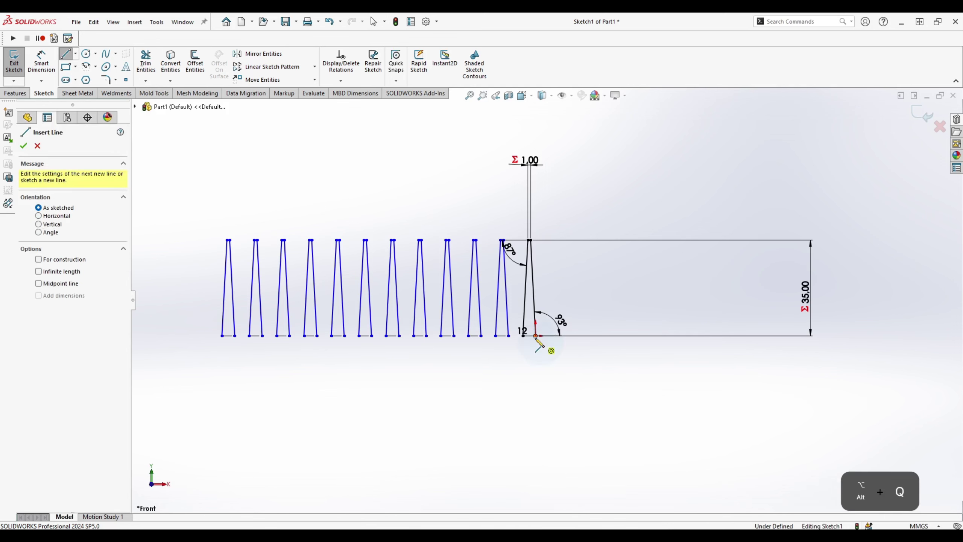
click(536, 335)
click(222, 336)
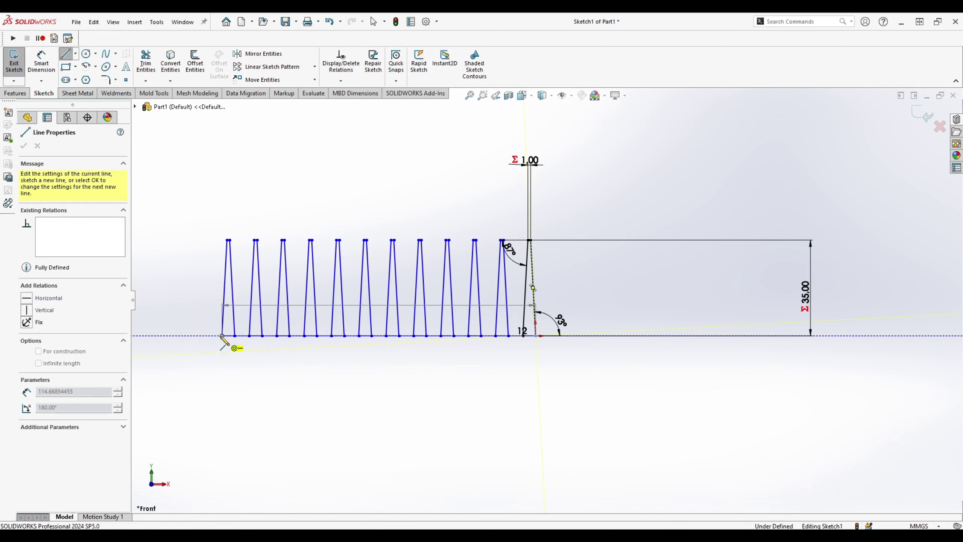
key(alt+q)
Sketch a horizontal line about 8 mm above the base, from the leftmost profile's outer side to the rightmost profile's outer side.
key(alt+q)
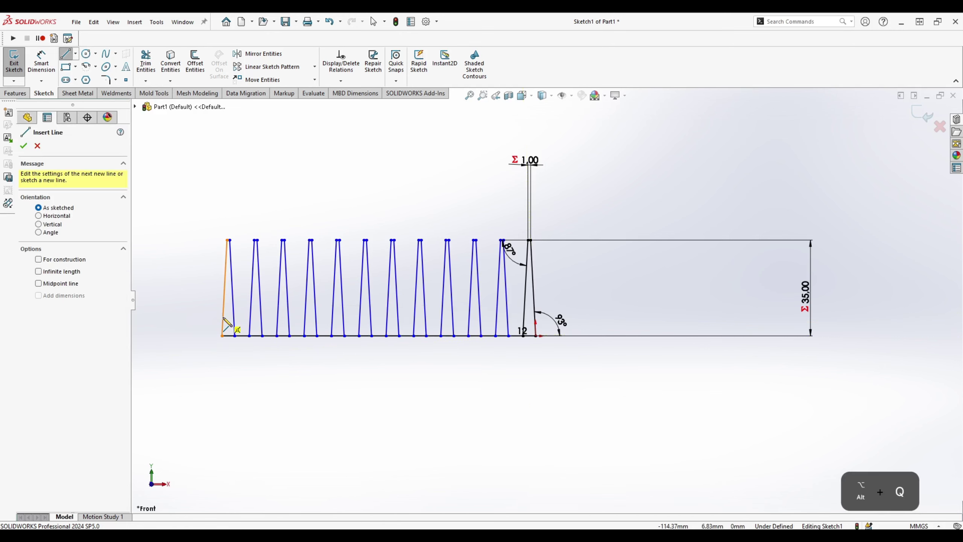
click(224, 314)
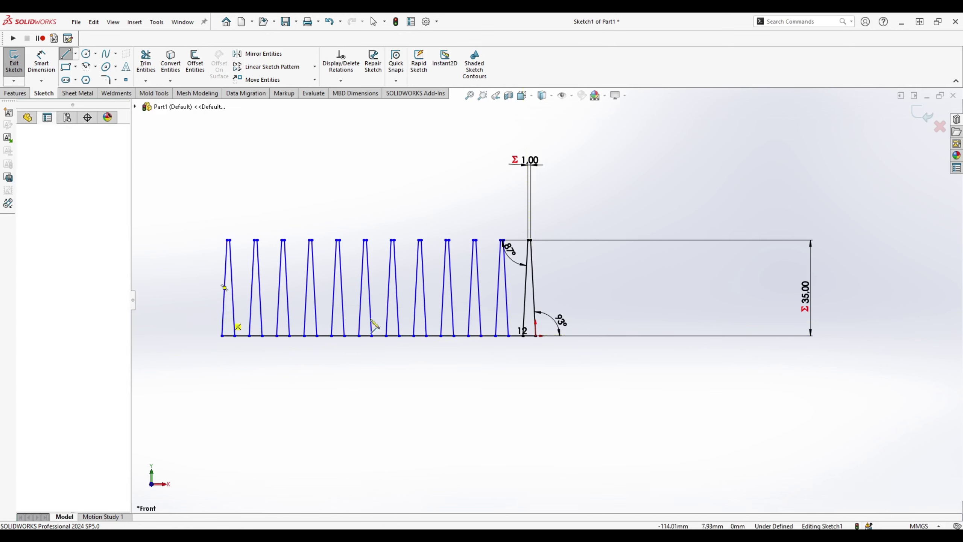
click(534, 316)
key(Escape)
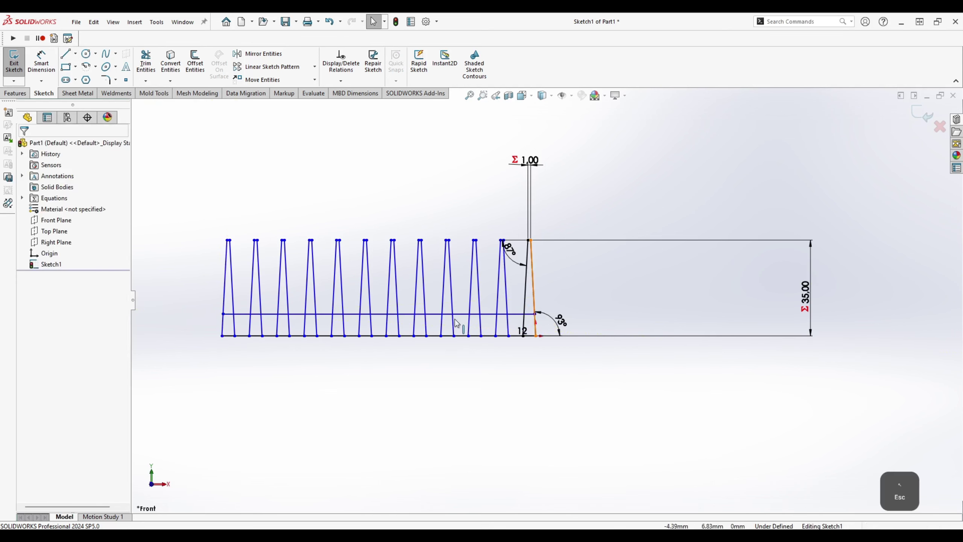
Dimension the distance between the base line and the horizontal line above it as 5 mm.
key(d)
click(242, 315)
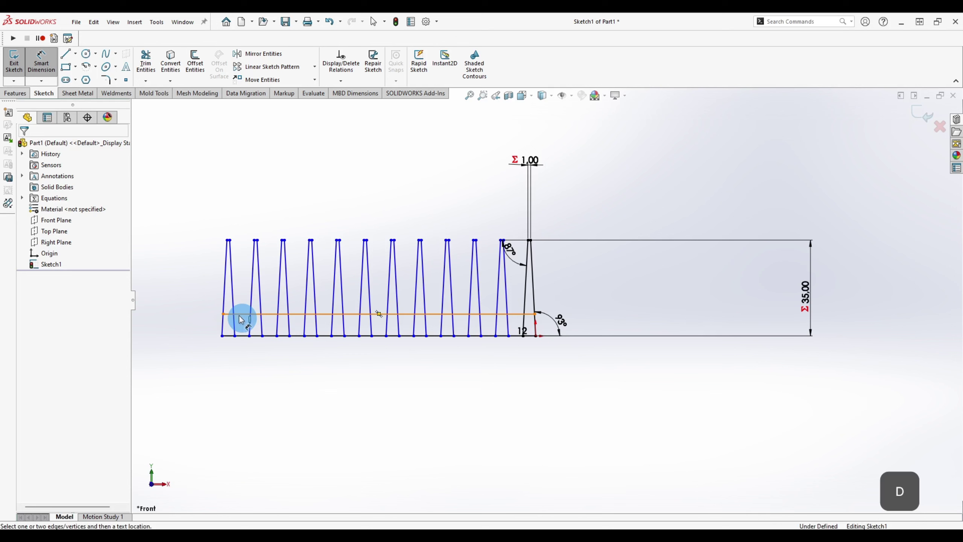
click(243, 337)
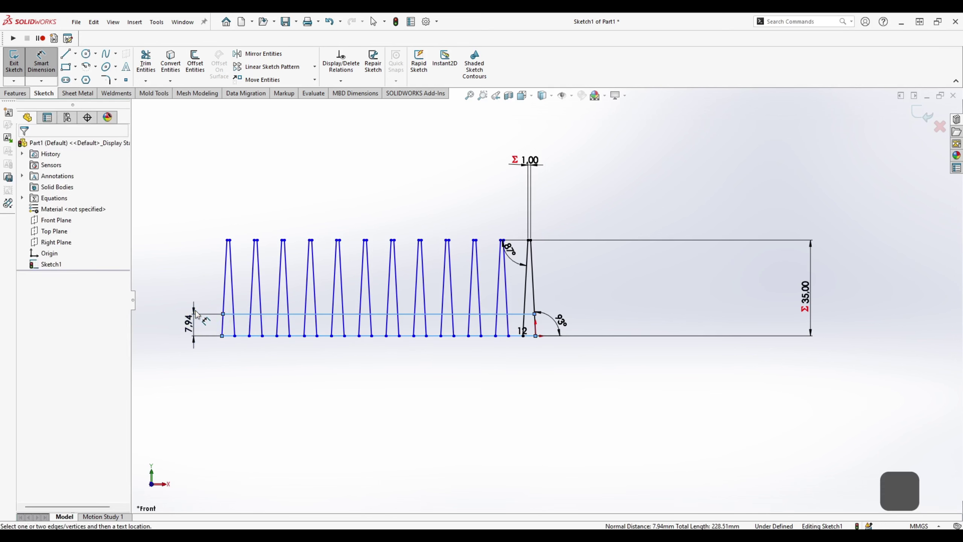
click(197, 315)
text(5)
key(Return)
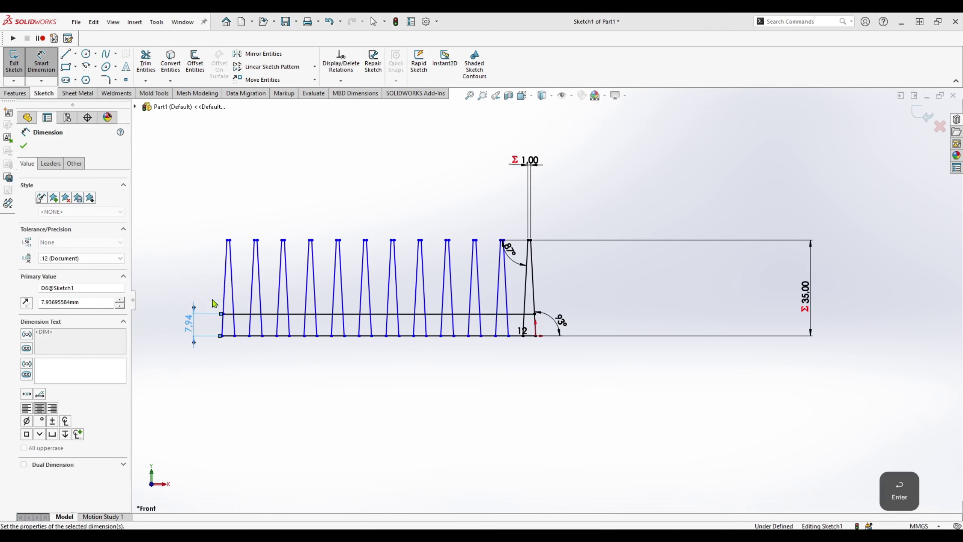
click(465, 355)
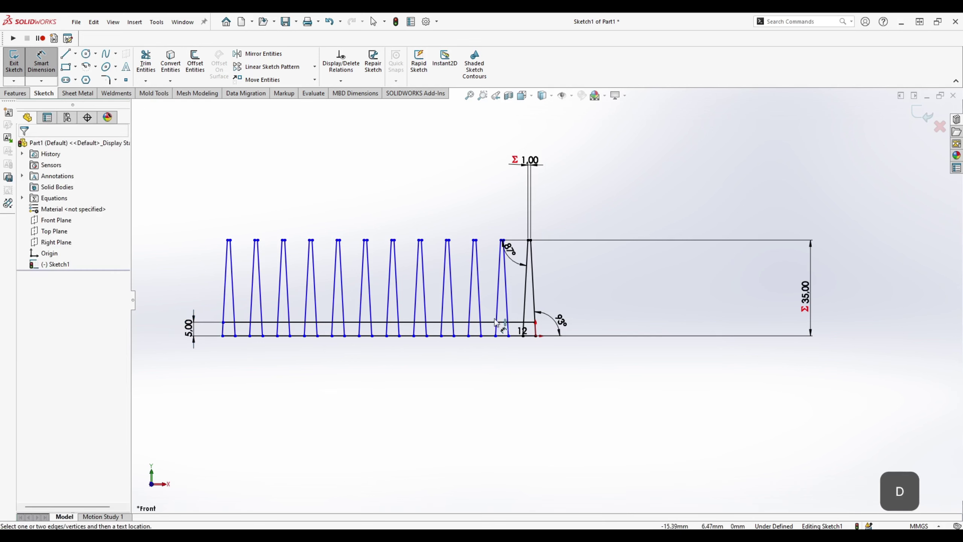
Place sketch points where the upper strip line crosses the facing sides of the first tooth at the origin and its neighbour.
scroll(504, 328, down, 4)
scroll(509, 323, down, 3)
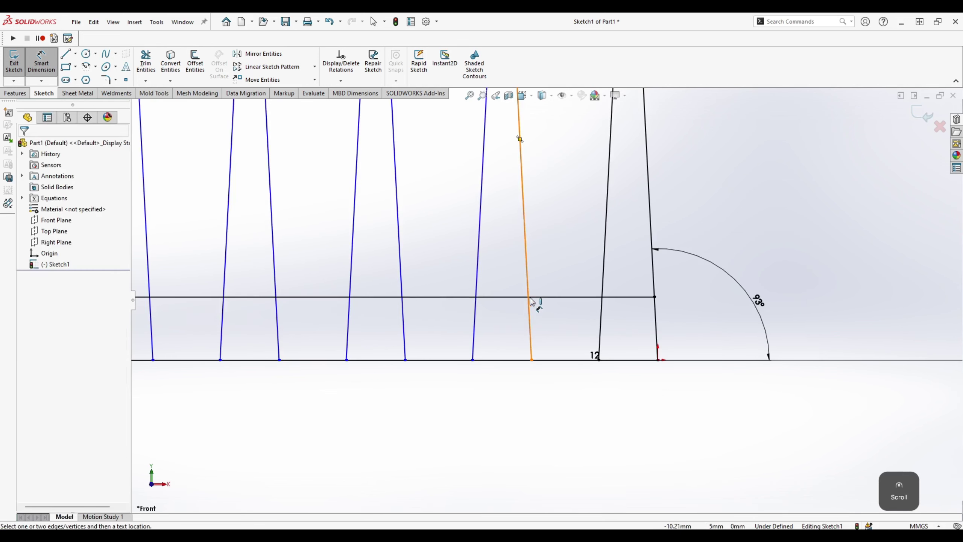
key(Escape)
click(126, 80)
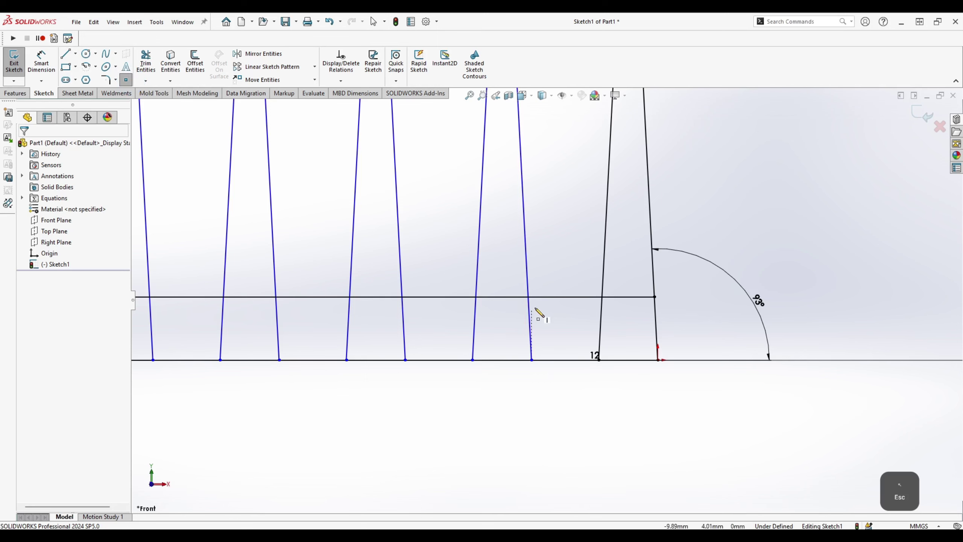
click(528, 297)
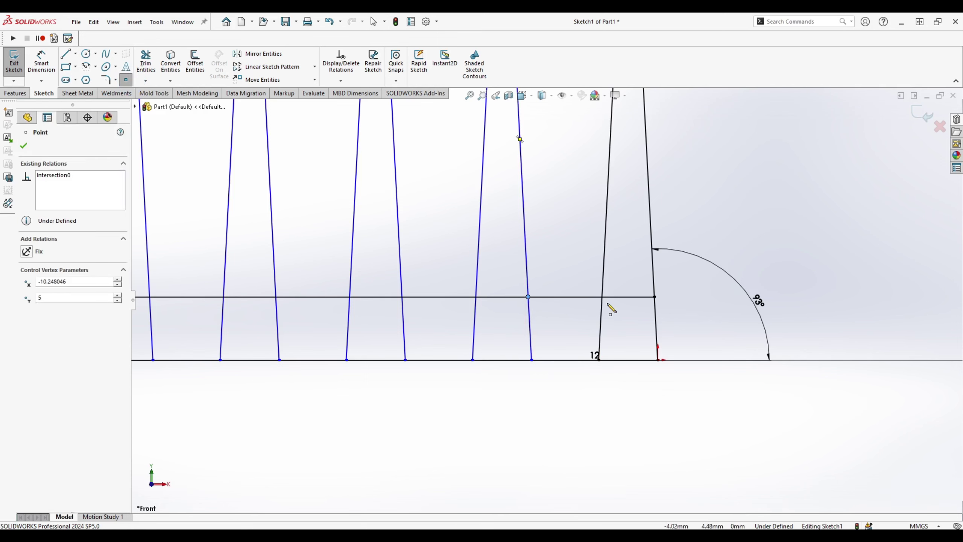
click(603, 297)
key(Escape)
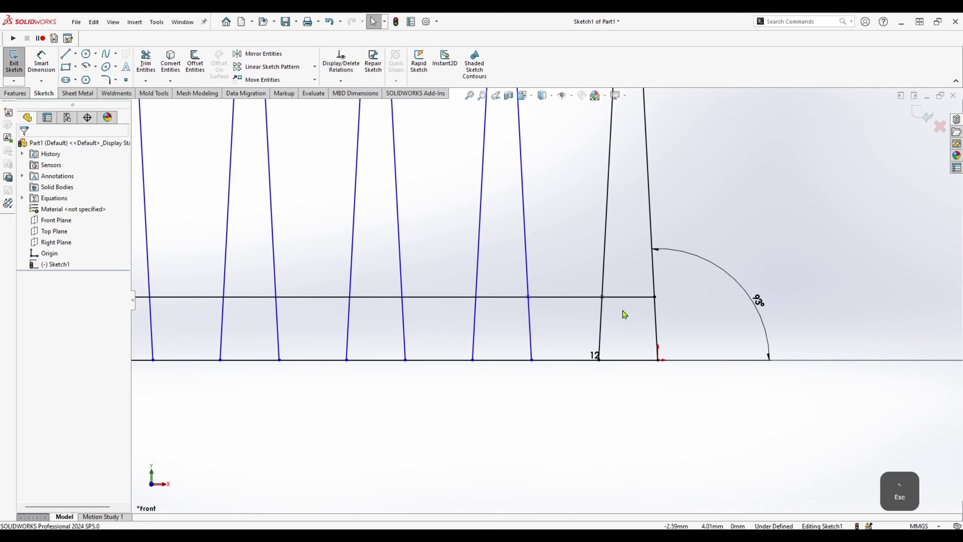
Dimension the gap between the two intersection points and link its value to global variable C.
key(d)
click(602, 297)
click(528, 297)
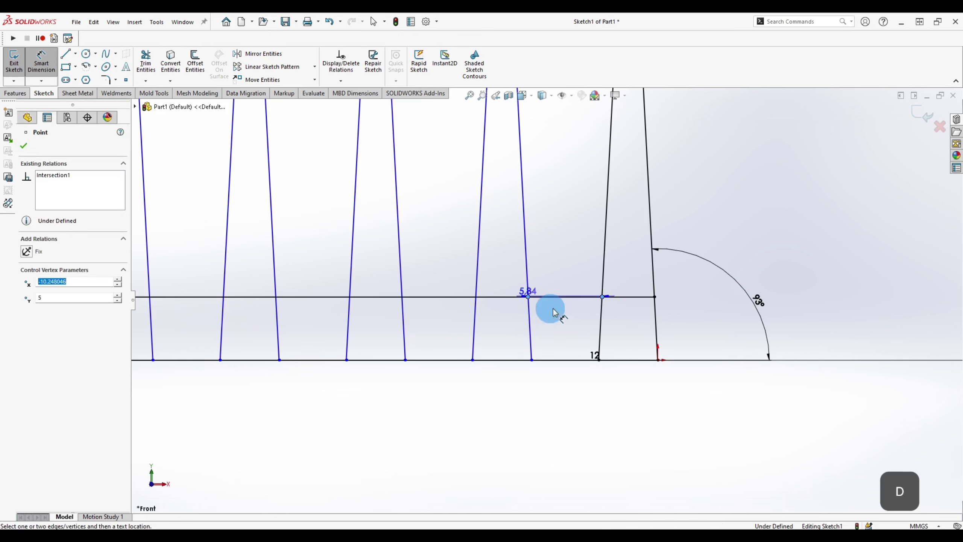
click(563, 266)
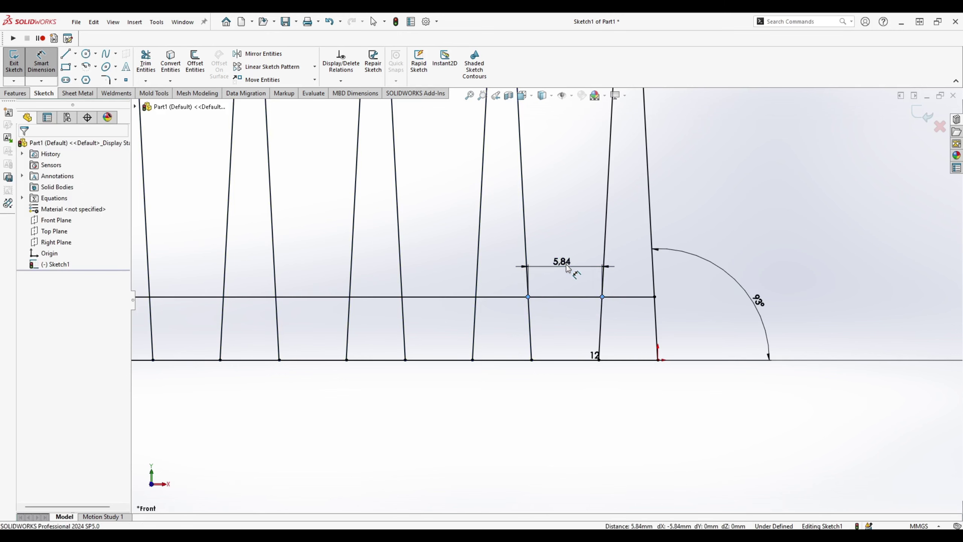
text(=)
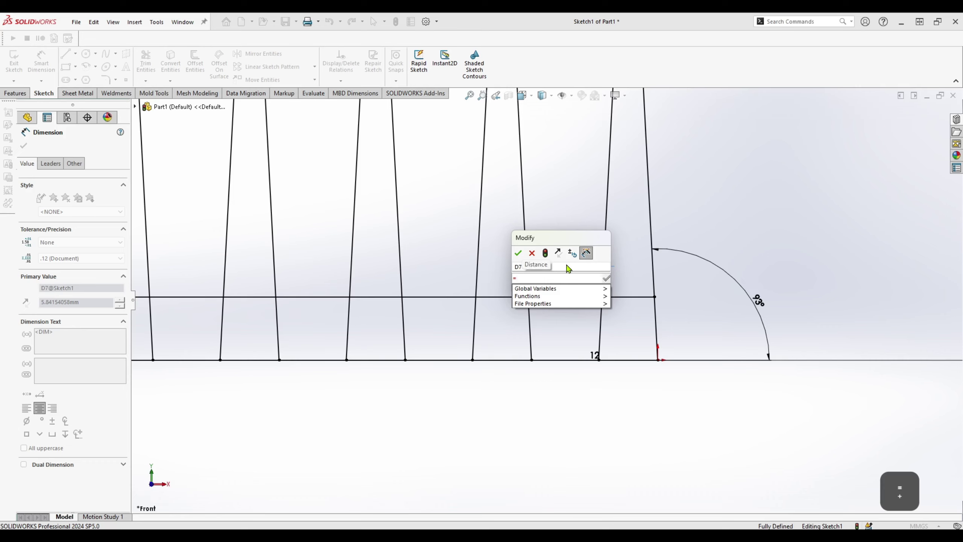
text(C)
key(Return)
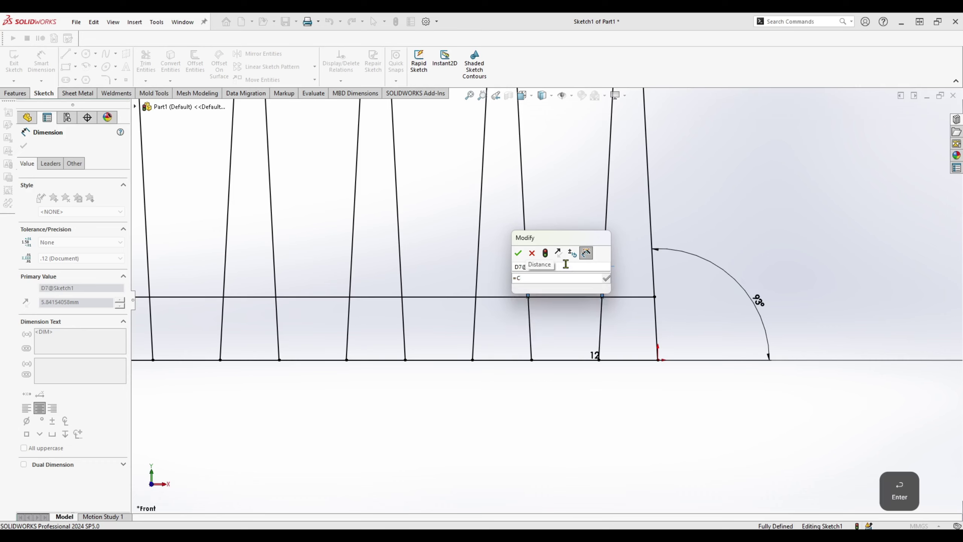
key(BackSpace)
text(C)
key(Down)
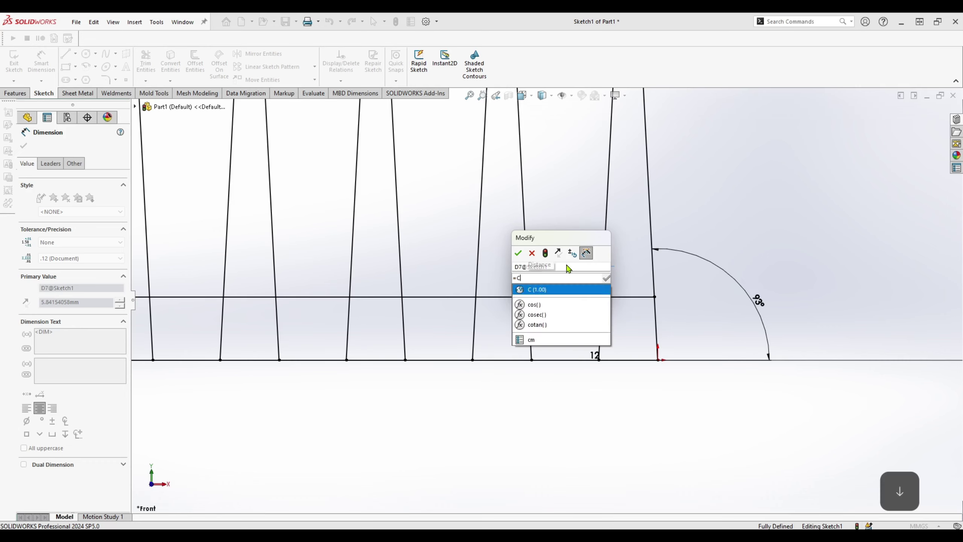
key(Return)
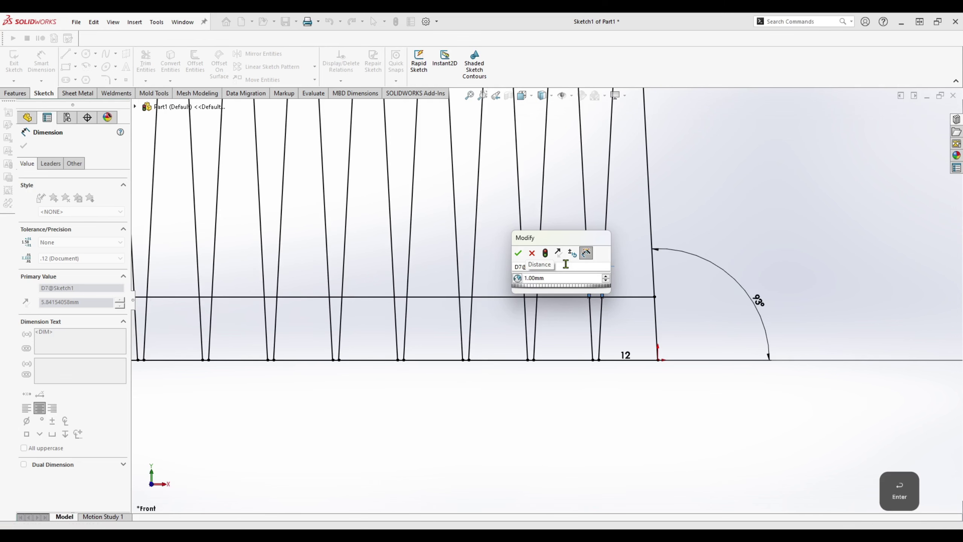
key(Return)
scroll(579, 289, up, 5)
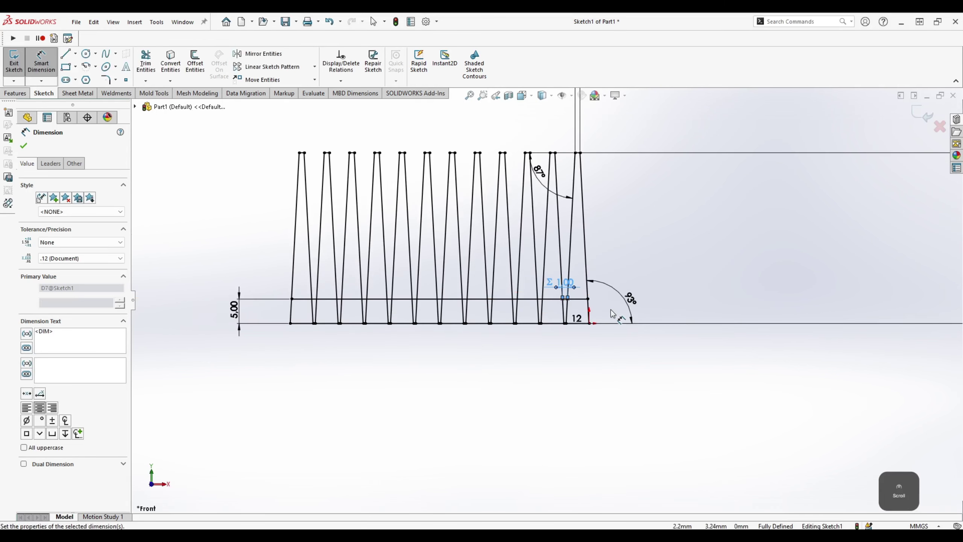
key(Escape)
Power trim the strip line inside the teeth and the inner tooth sides below it into one comb outline, and exit the sketch.
key(alt+z)
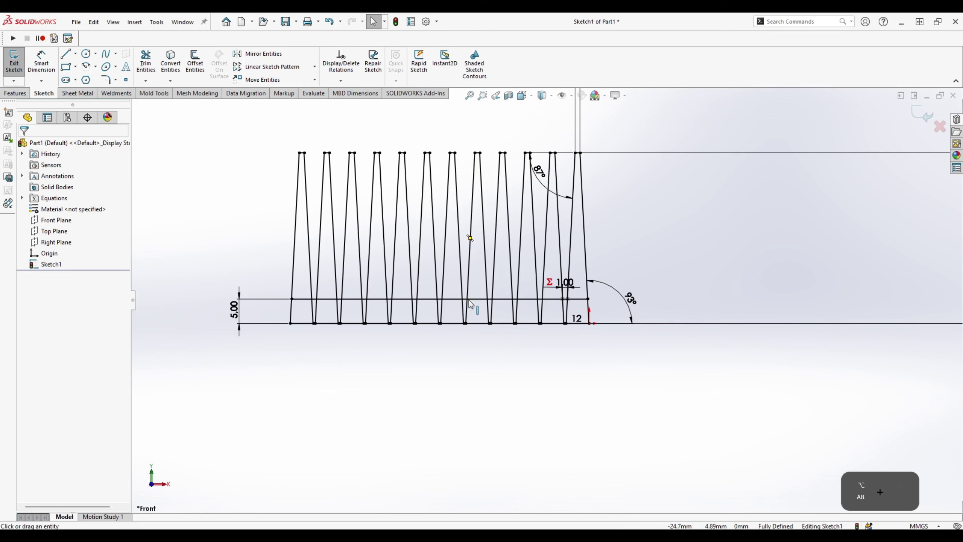
click(31, 223)
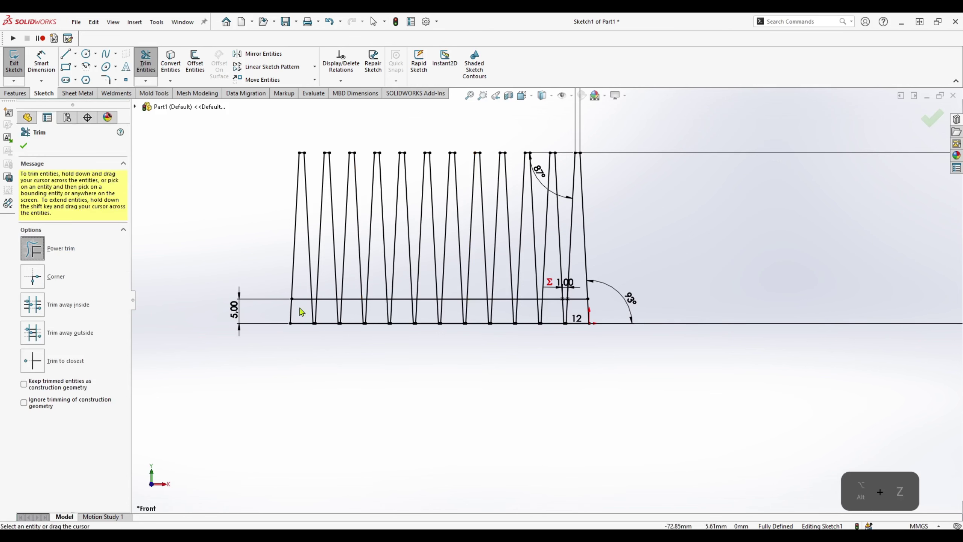
scroll(447, 313, down, 2)
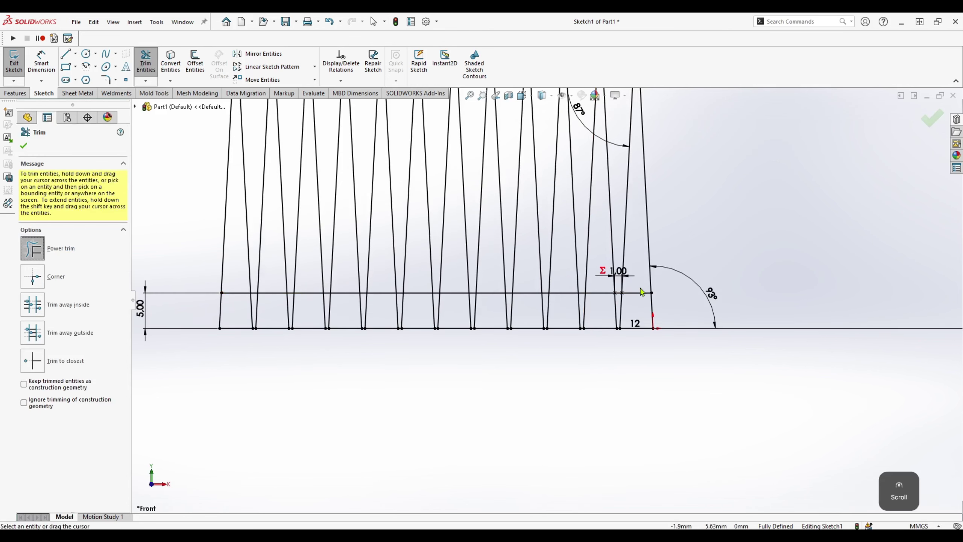
mouse_move(642, 288)
mouse_down()
mouse_move(631, 316)
mouse_move(598, 291)
mouse_move(598, 302)
mouse_move(548, 314)
mouse_move(529, 288)
mouse_move(516, 314)
mouse_move(496, 296)
mouse_move(458, 312)
mouse_move(455, 297)
mouse_move(438, 308)
mouse_move(415, 288)
mouse_move(408, 308)
mouse_move(382, 292)
mouse_move(364, 313)
mouse_move(348, 295)
mouse_move(337, 309)
mouse_move(315, 287)
mouse_move(306, 314)
mouse_move(281, 307)
mouse_move(279, 293)
mouse_move(269, 310)
mouse_move(241, 295)
mouse_up()
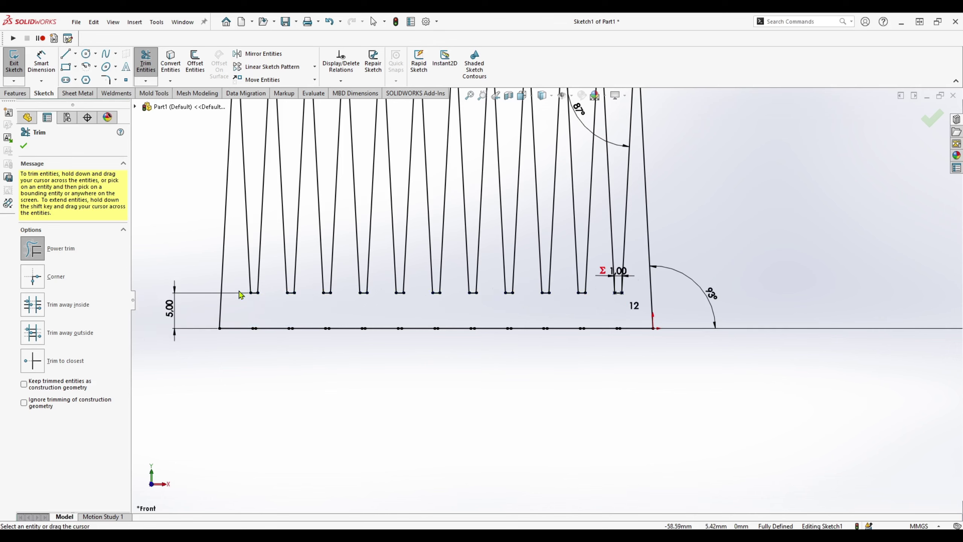
scroll(782, 272, up, 2)
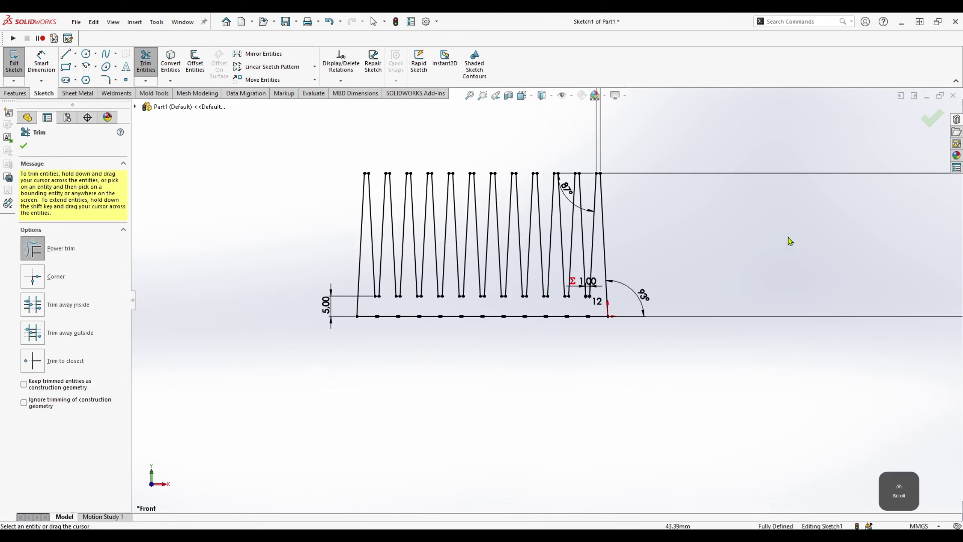
click(929, 119)
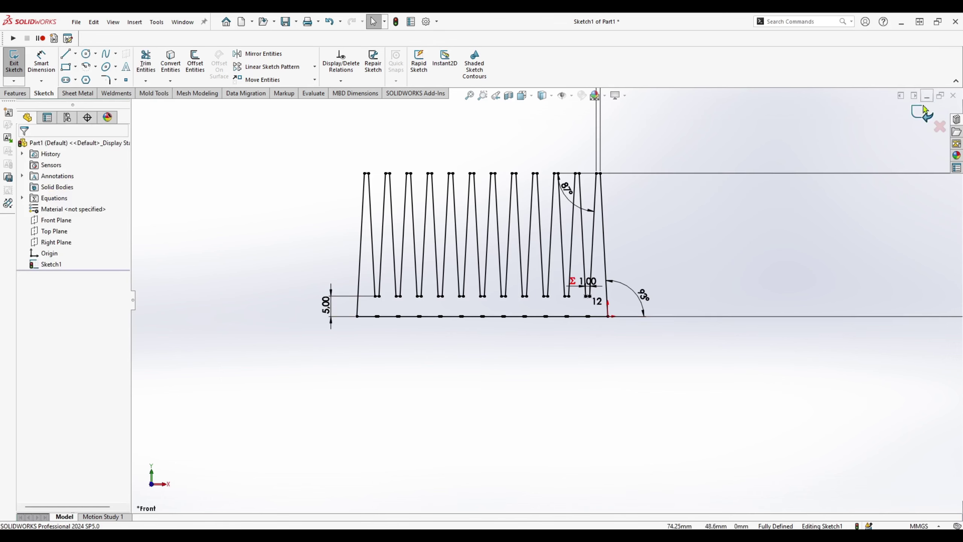
click(923, 111)
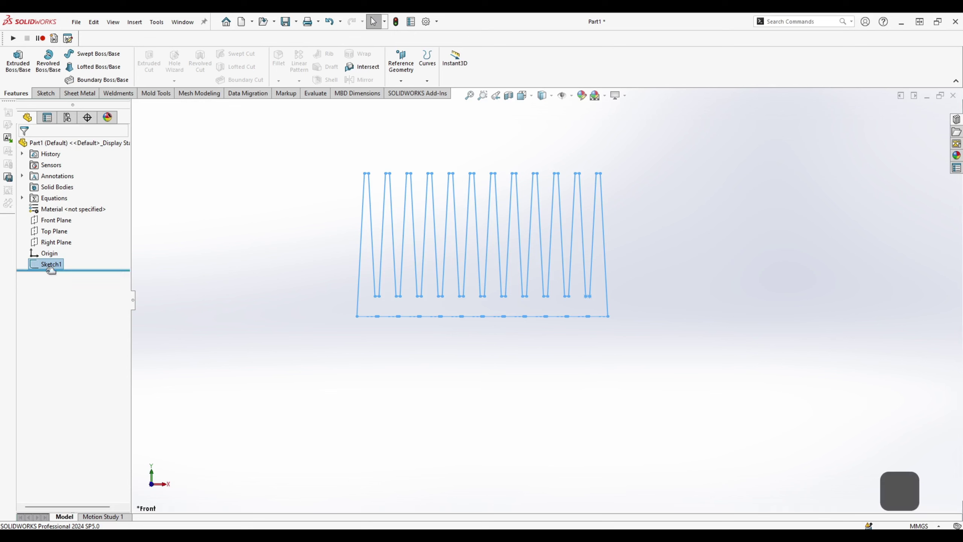
Extrude the comb profile as a blind boss with its depth linked to global variable B (80 mm).
key(shift+a)
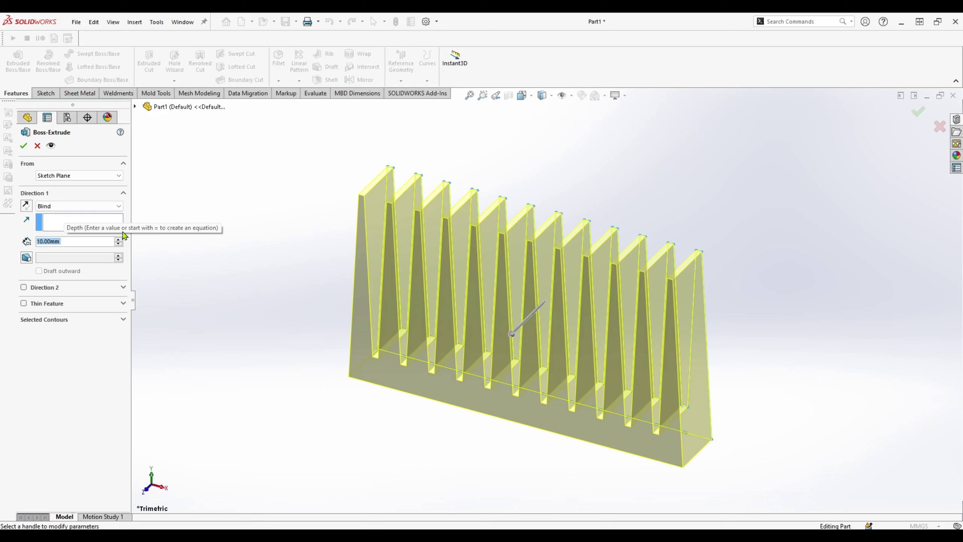
text(=)
text("B)
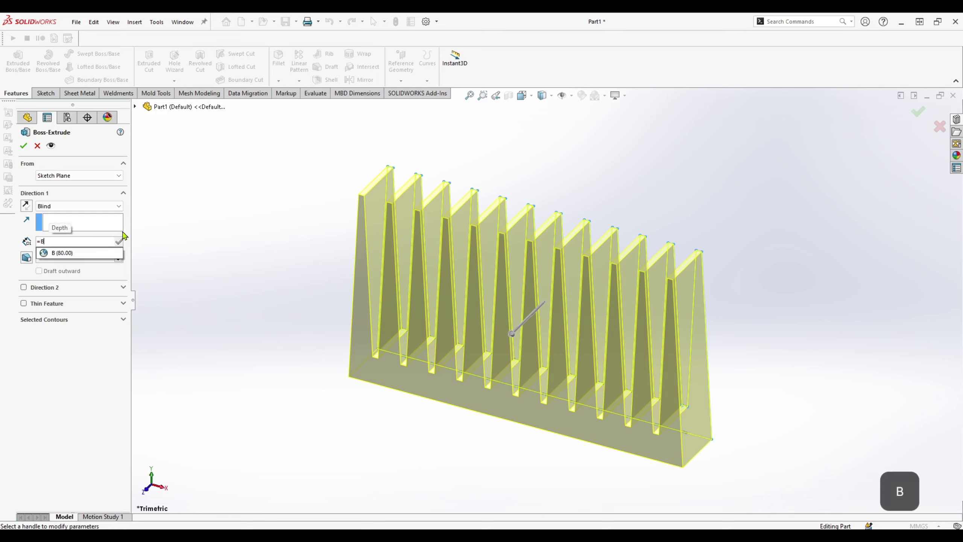
key(Return)
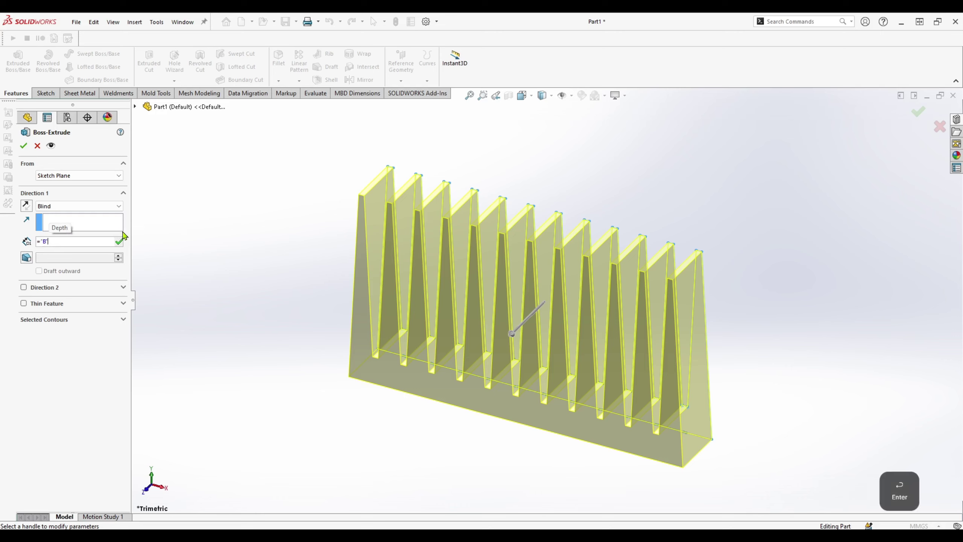
click(23, 146)
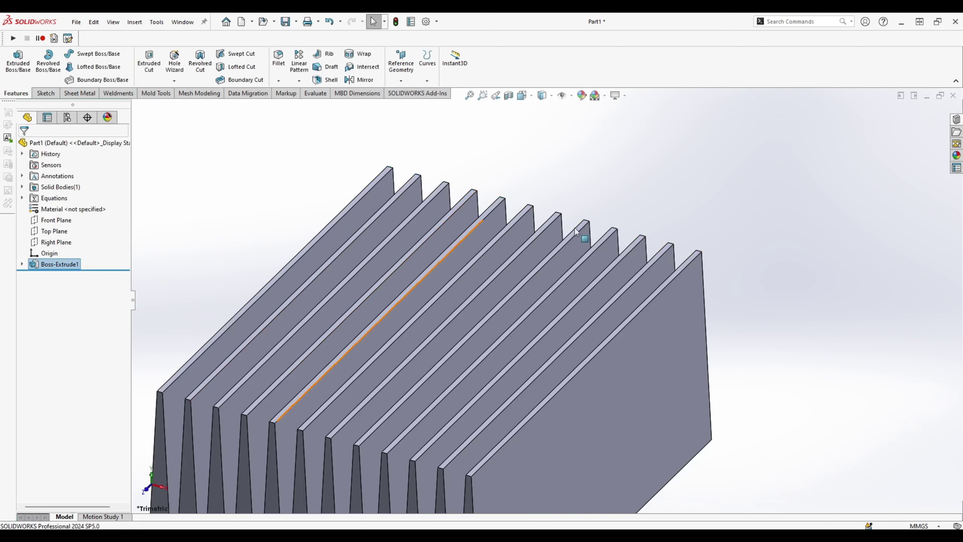
scroll(575, 228, up, 7)
key(w)
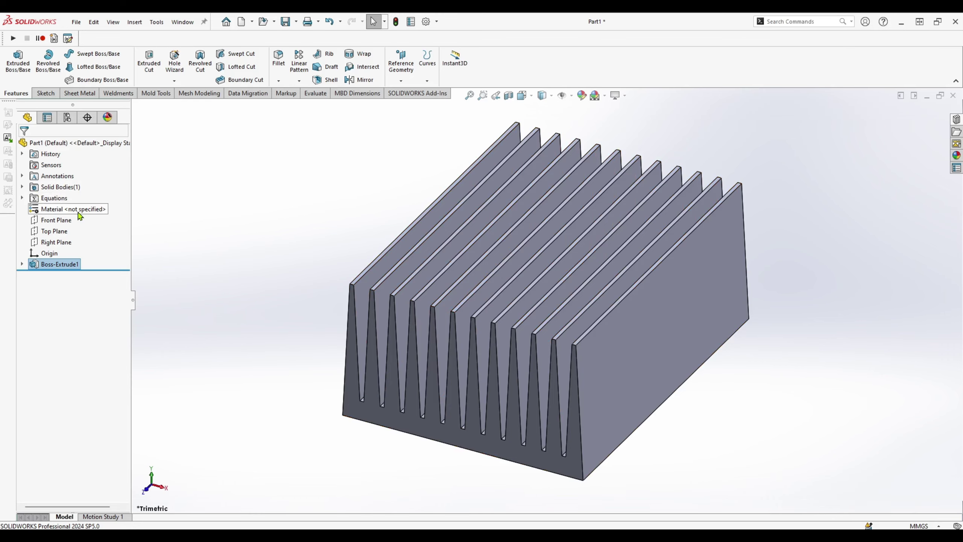
Find 1060 Alloy among the aluminium alloys and apply it as the part's material.
right_click(64, 211)
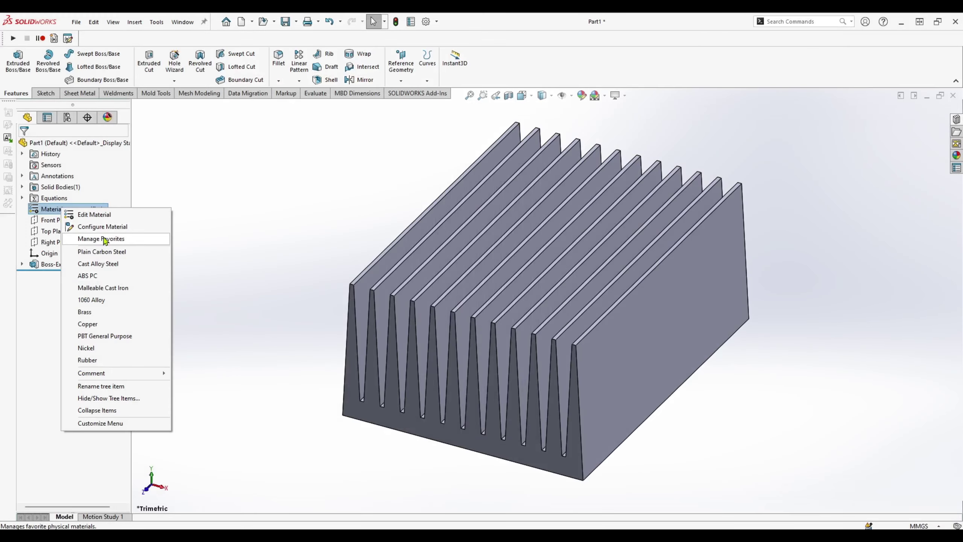
click(93, 215)
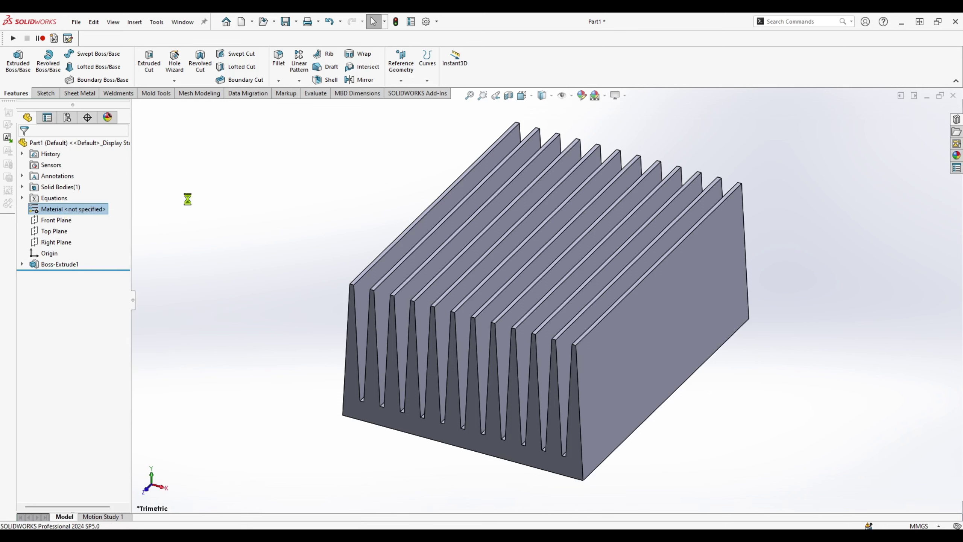
click(375, 145)
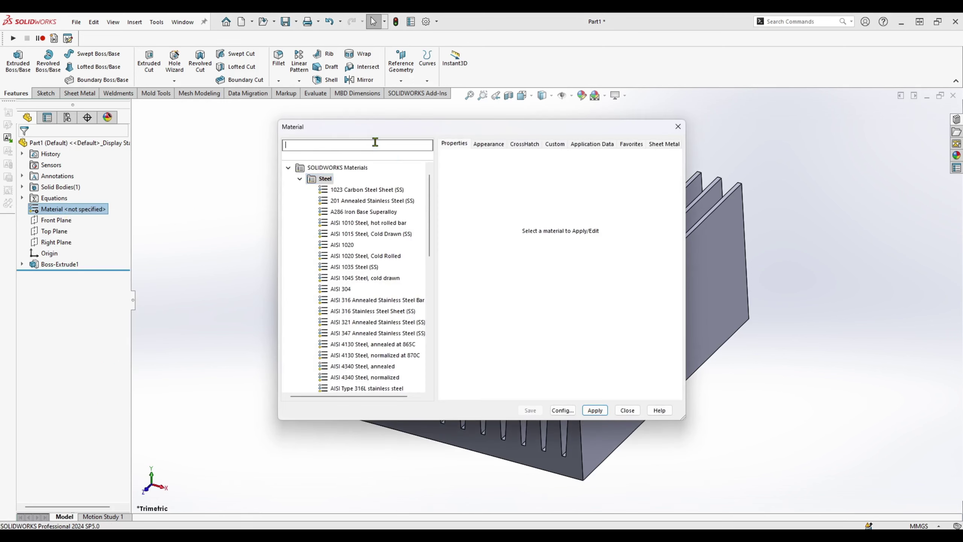
text(1060)
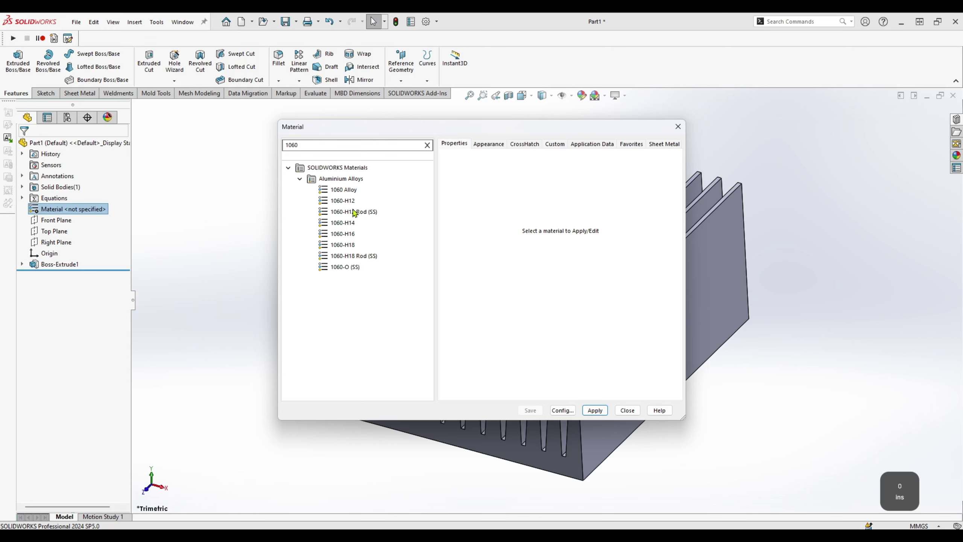
click(340, 192)
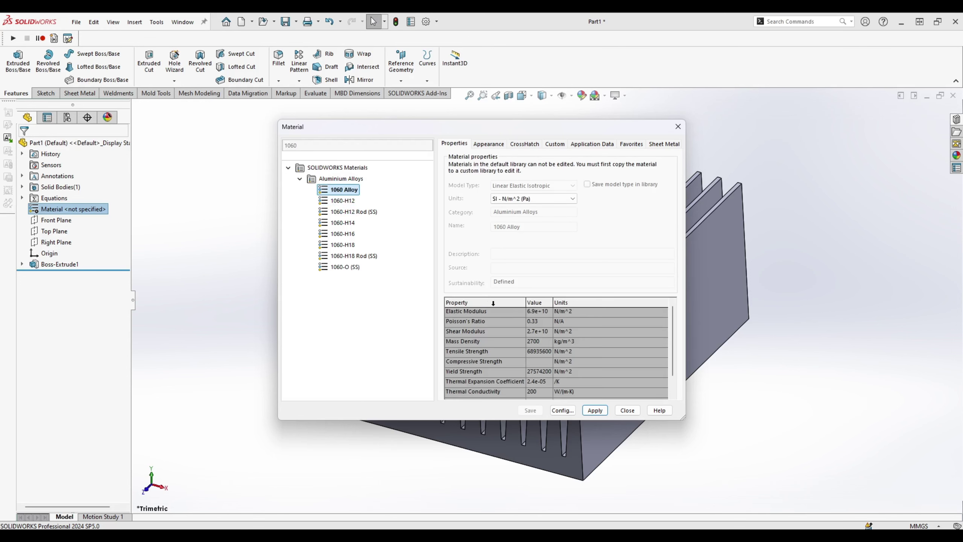
click(595, 411)
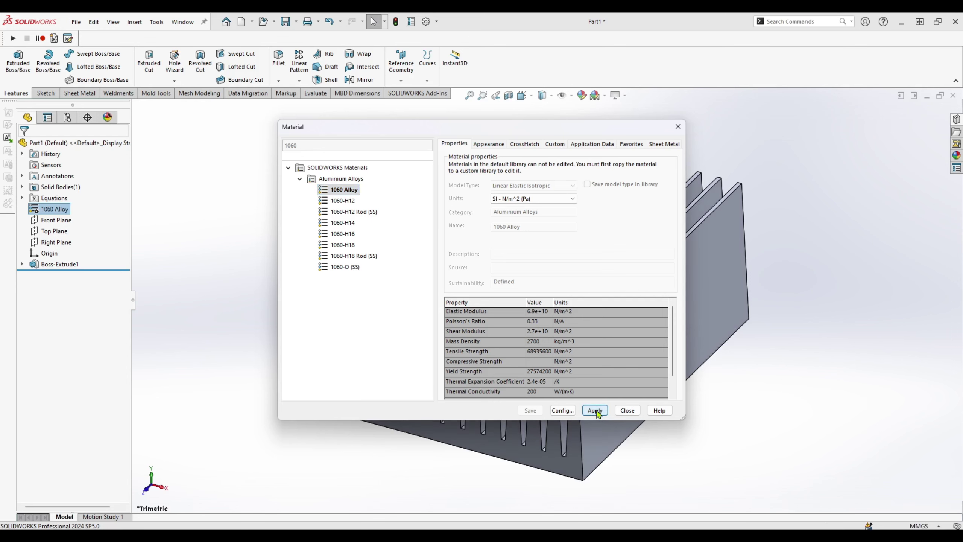
click(627, 411)
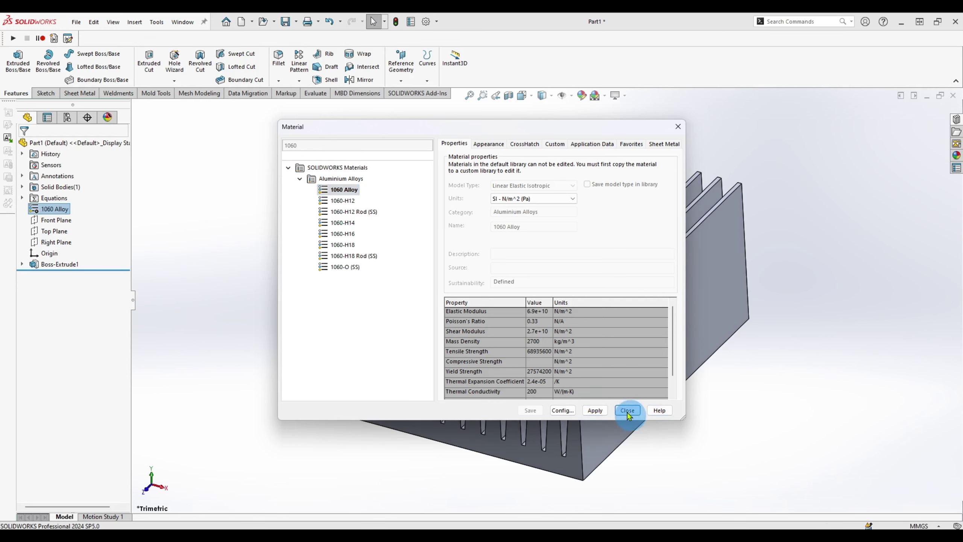
click(189, 222)
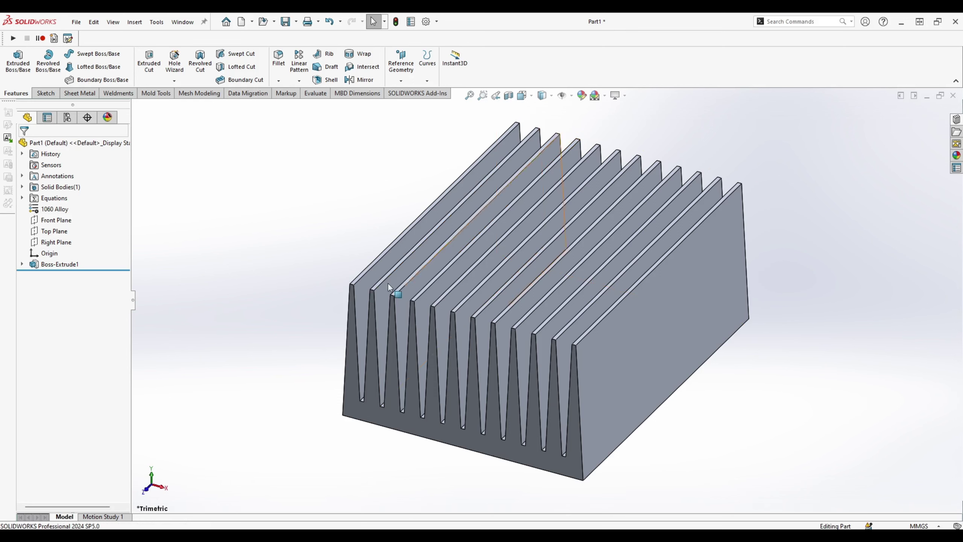
Evaluate the part's mass properties and compare the mass with the Part A answer in the problem PDF.
scroll(388, 283, up, 2)
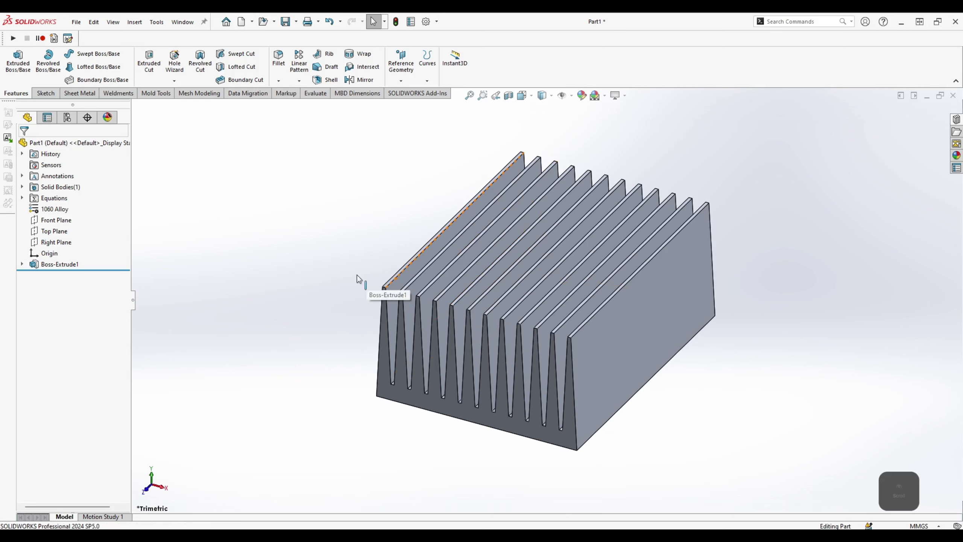
click(313, 94)
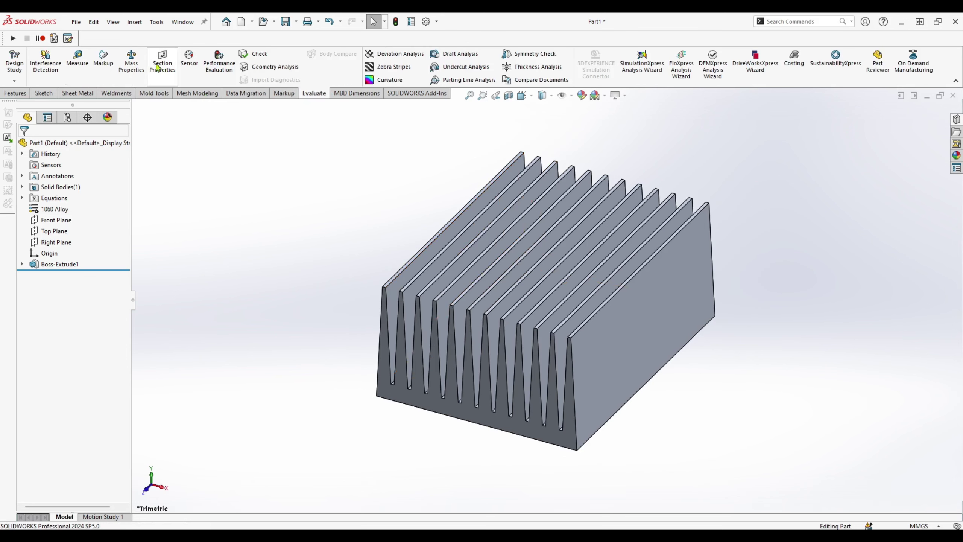
click(131, 61)
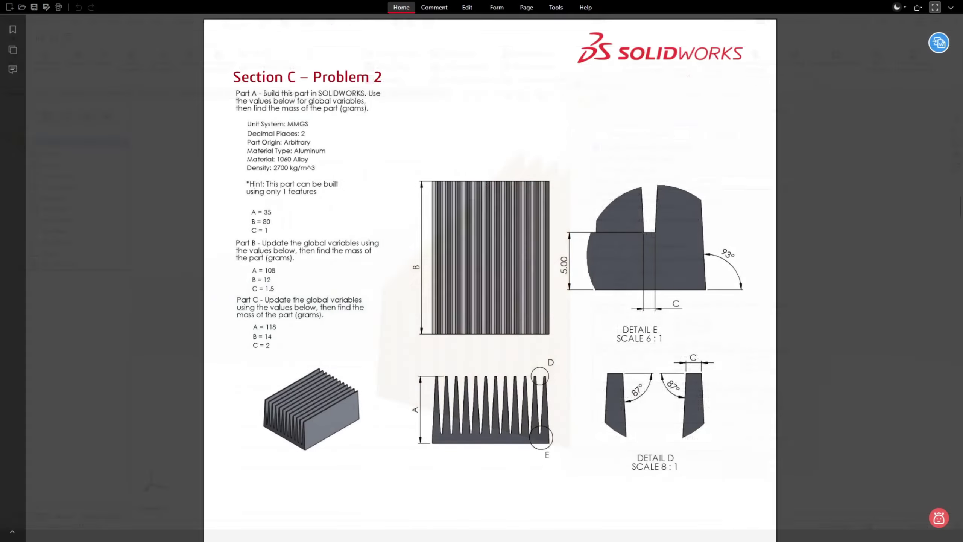
scroll(437, 188, down, 10)
scroll(438, 192, down, 4)
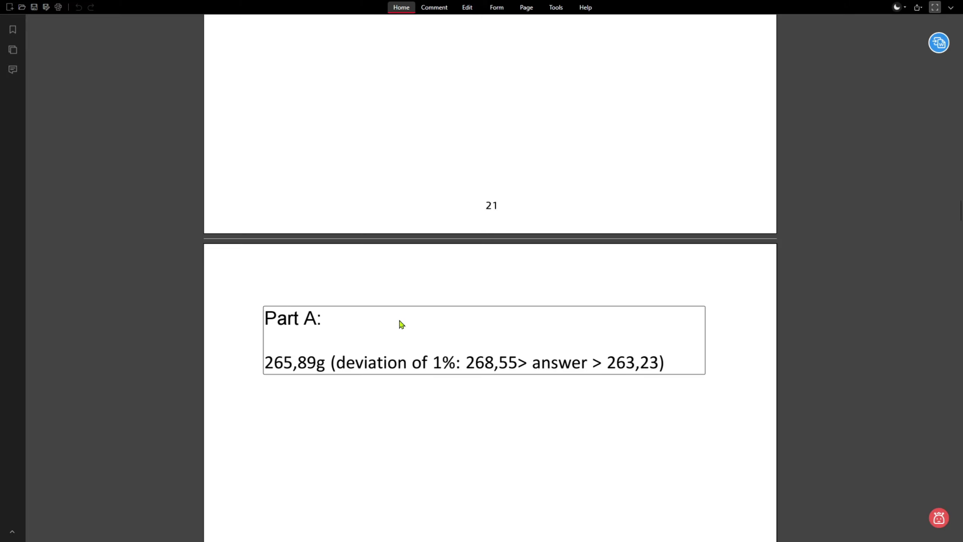
scroll(401, 324, up, 12)
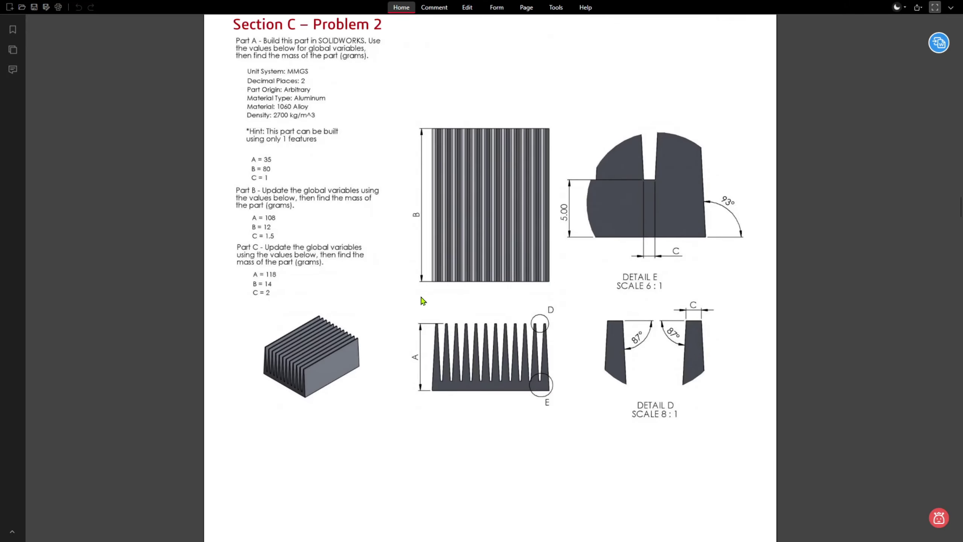
scroll(424, 299, up, 1)
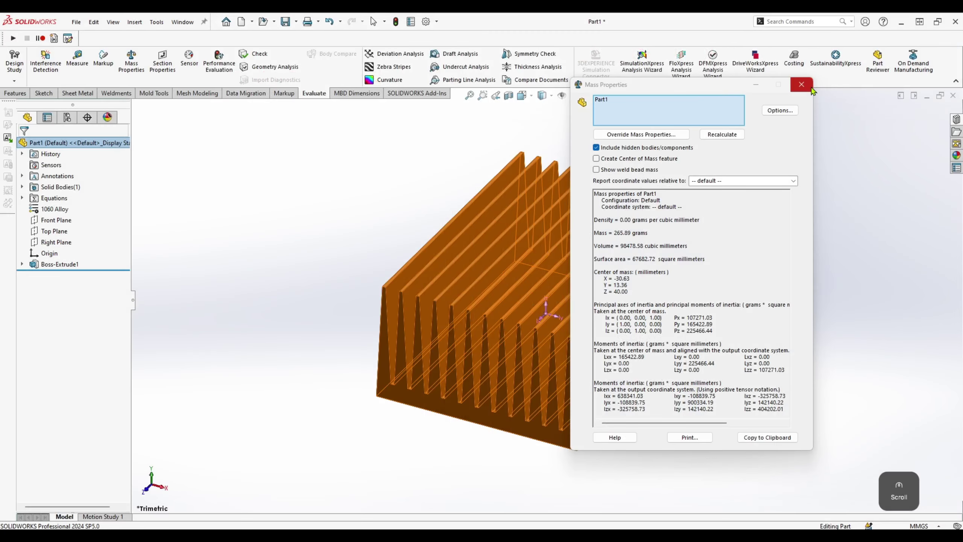
click(812, 90)
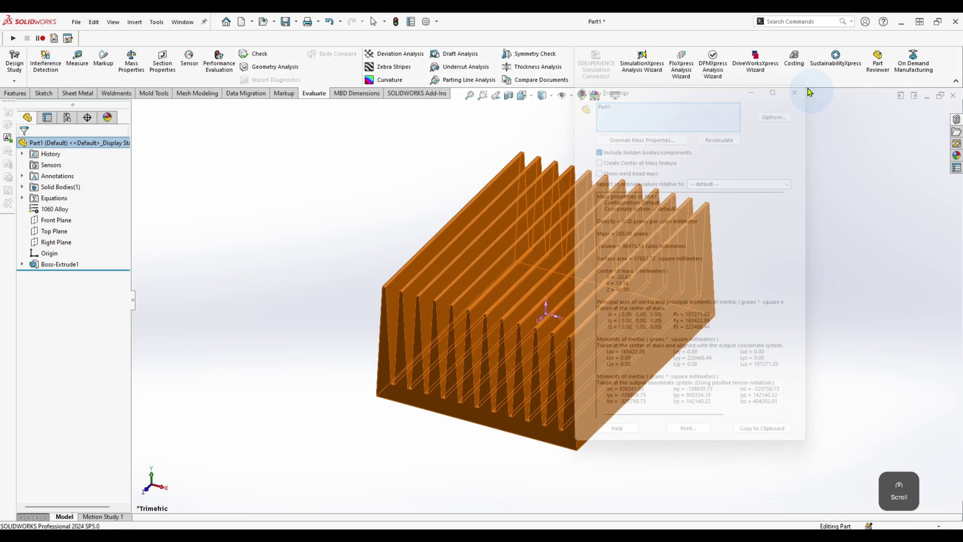
key(Escape)
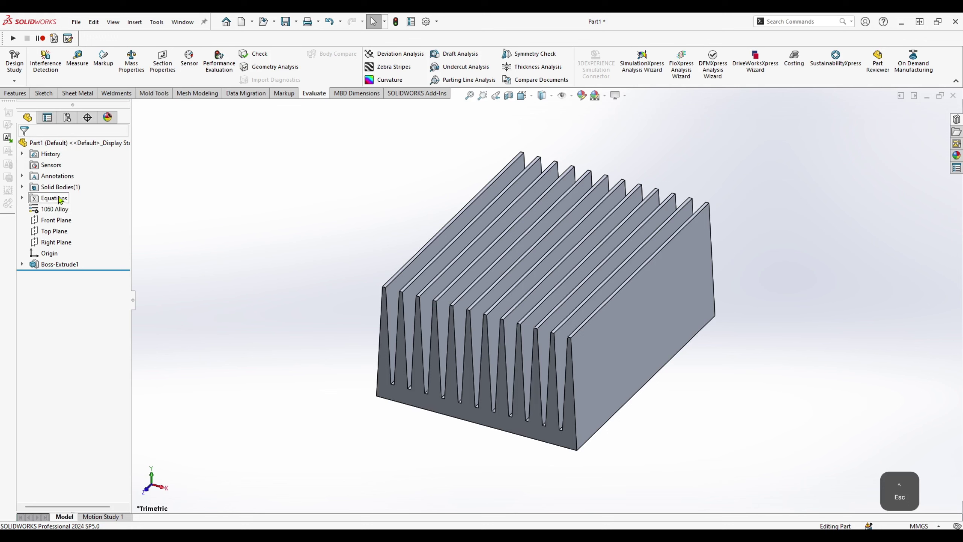
Open the equations manager for editing and set global variable A to 108.
right_click(45, 198)
click(76, 205)
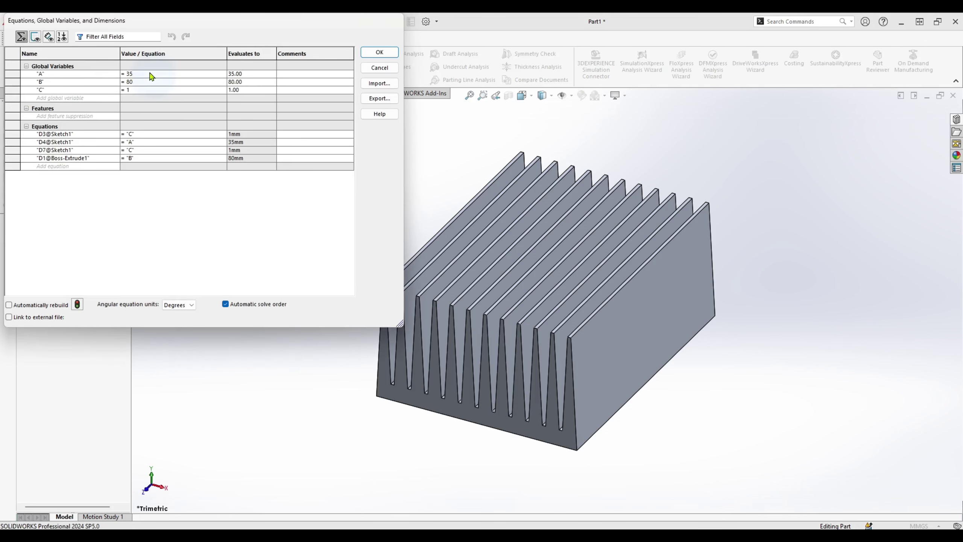
click(149, 73)
key(BackSpace)
key(BackSpace)
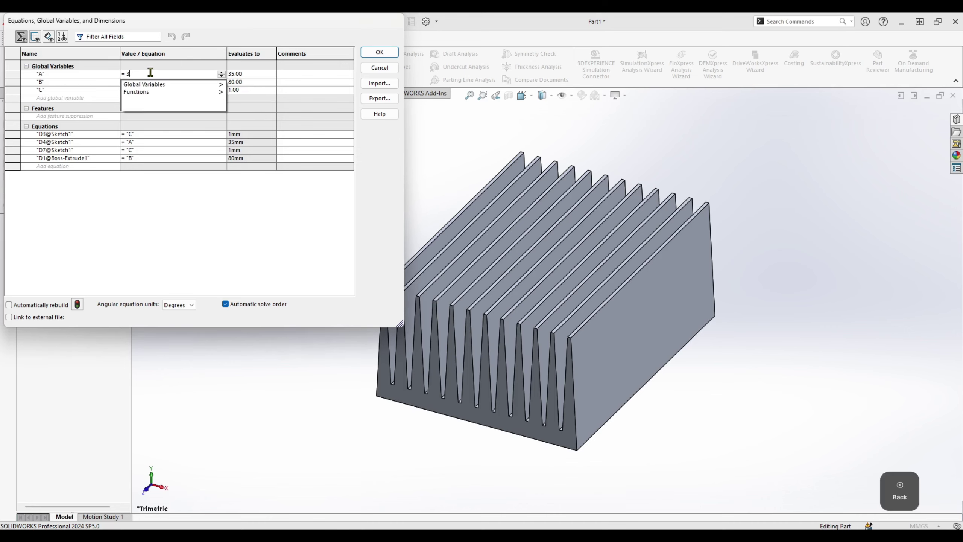
text(10)
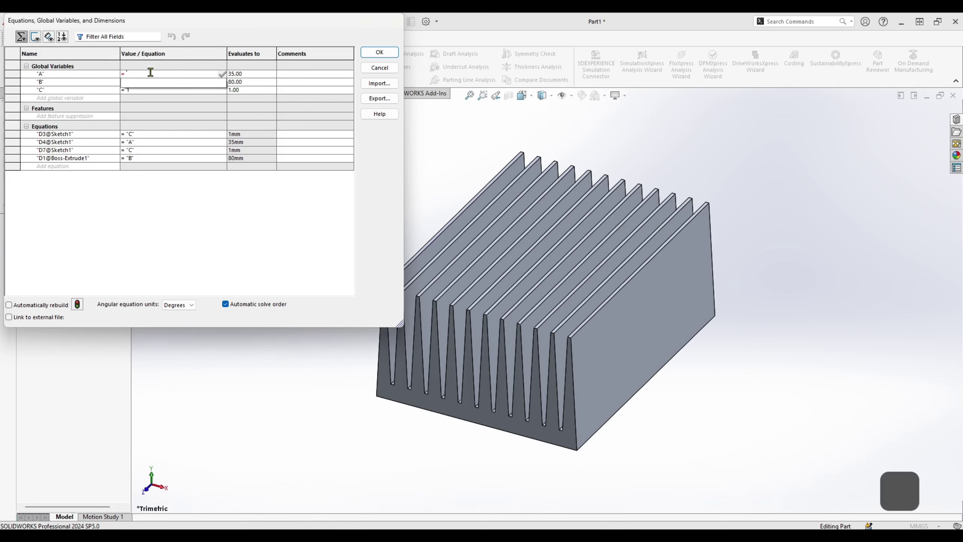
text(8)
key(Return)
key(Return)
Set global variable B to 12 and C to 1.5, and apply the equation changes to the part.
key(BackSpace)
key(BackSpace)
text(12)
key(Return)
key(Return)
text(.5)
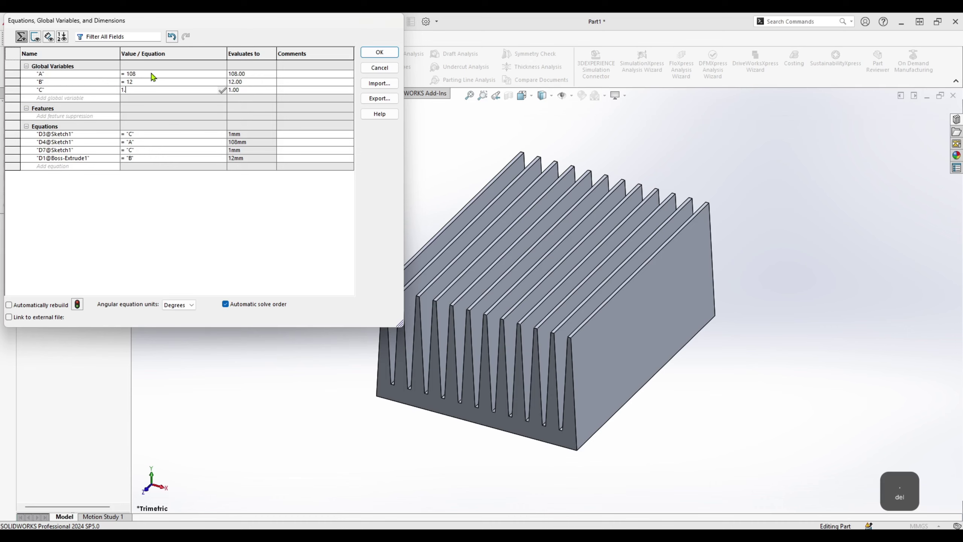
key(Return)
key(Return)
click(379, 52)
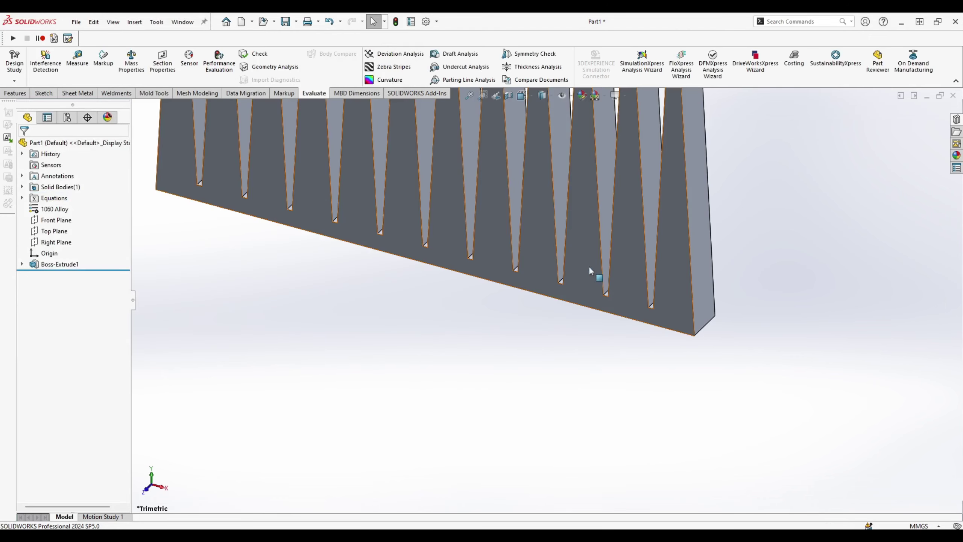
Evaluate the updated part's mass properties and look up the Part B answer in the problem PDF for comparison.
key(w)
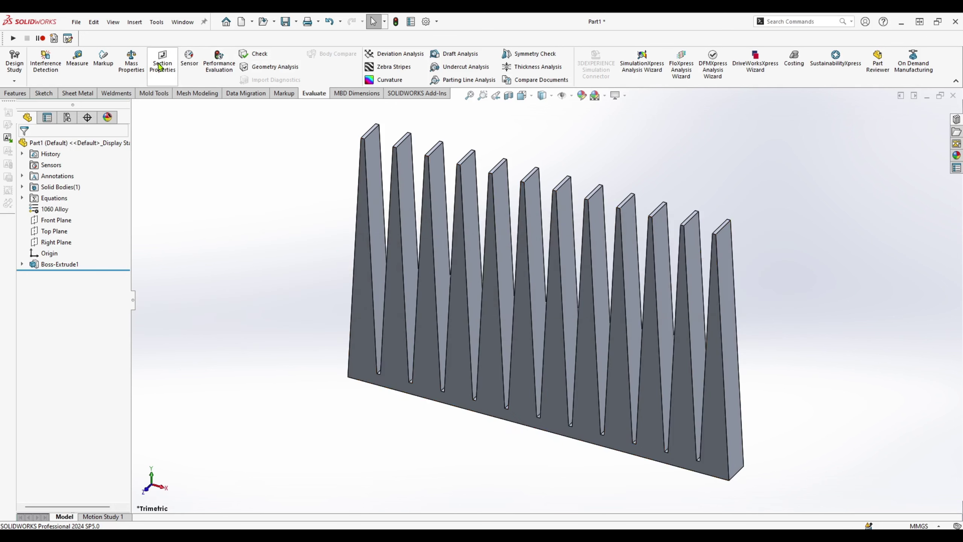
click(131, 61)
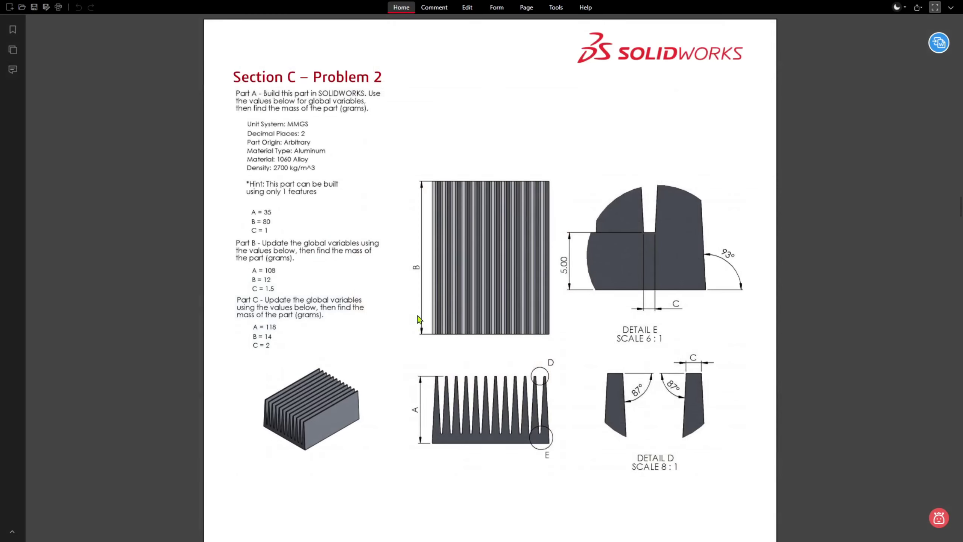
scroll(428, 285, down, 15)
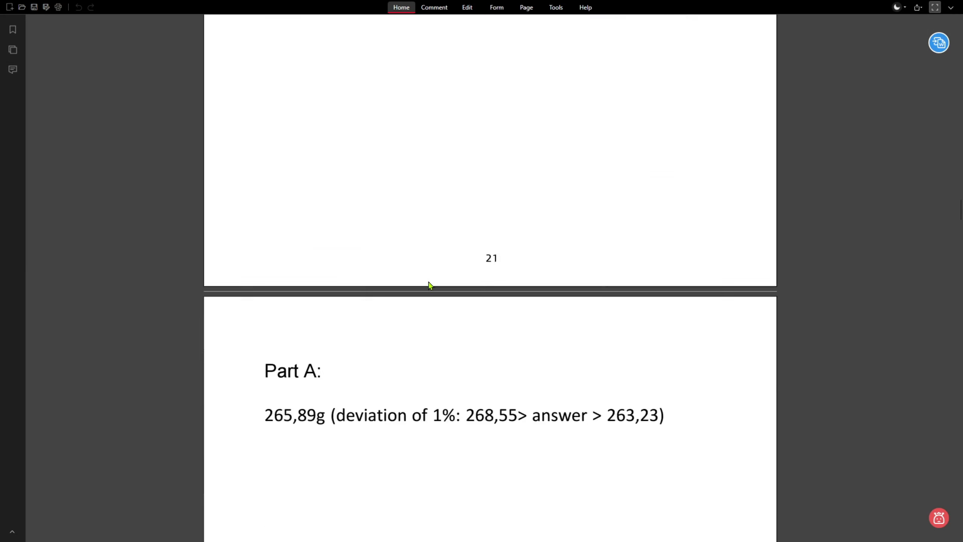